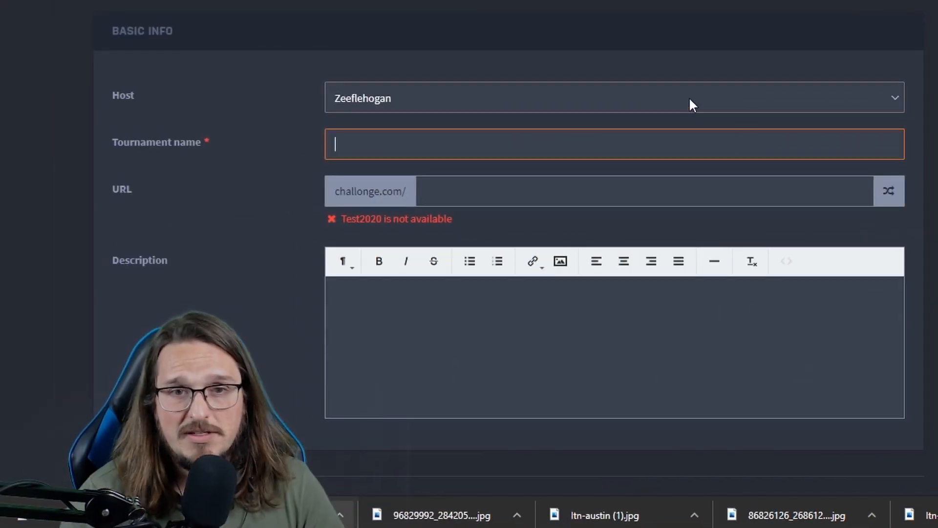
Set the tournament host to the Satellite Gaming community
{"action": "left_click", "coordinate": [759, 101]}
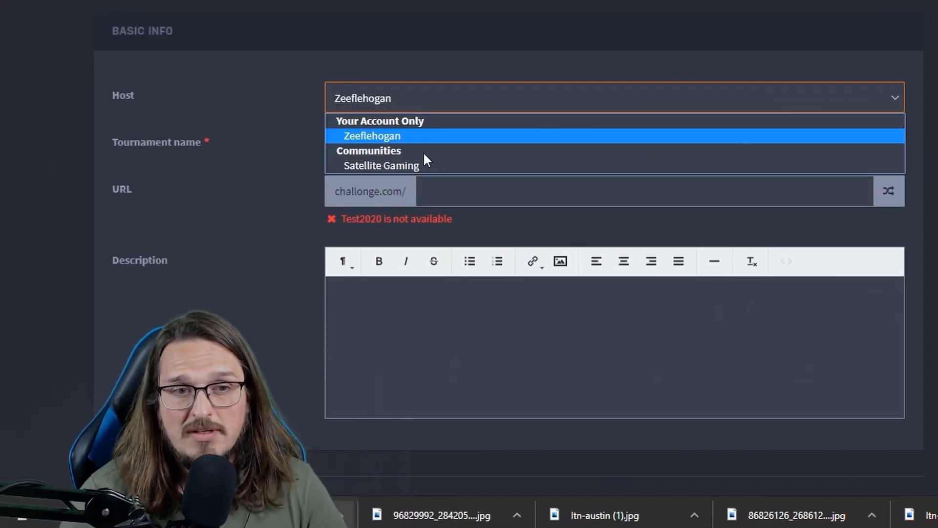
{"action": "left_click", "coordinate": [391, 140]}
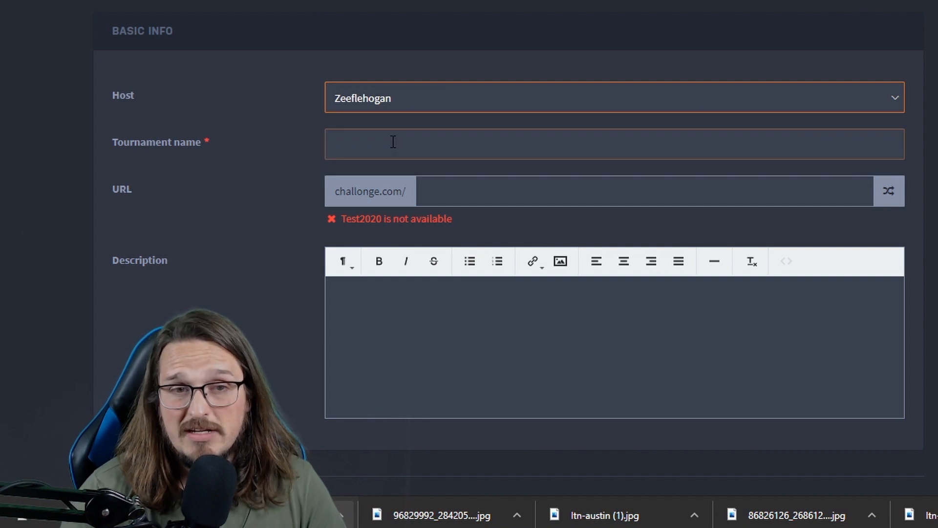
{"action": "left_click", "coordinate": [406, 97]}
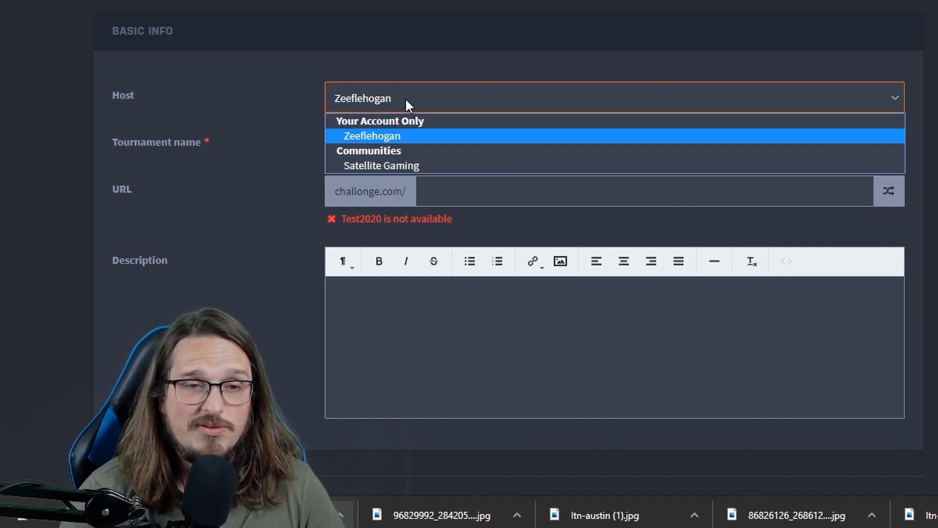
{"action": "left_click", "coordinate": [386, 165]}
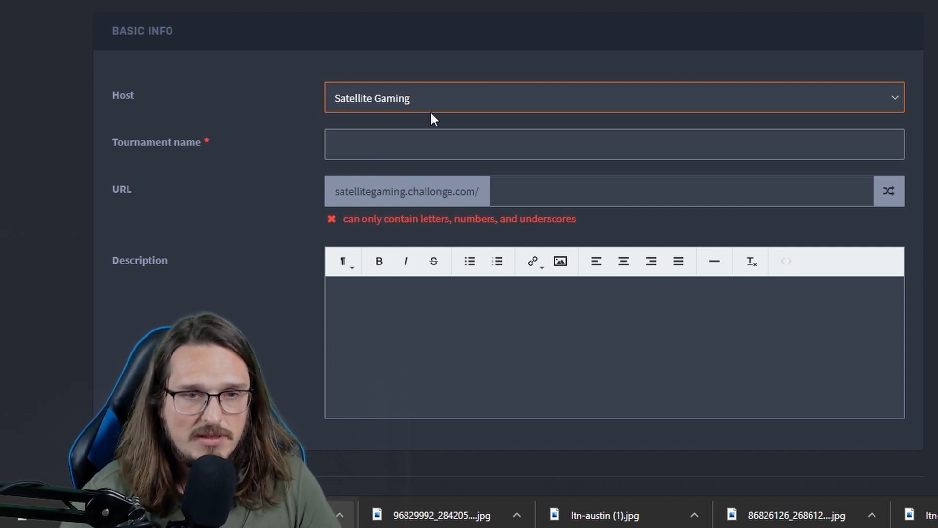
Enter Test2020 as both the tournament name and URL, and add the description "For Testing purposes"
{"action": "left_click", "coordinate": [426, 135]}
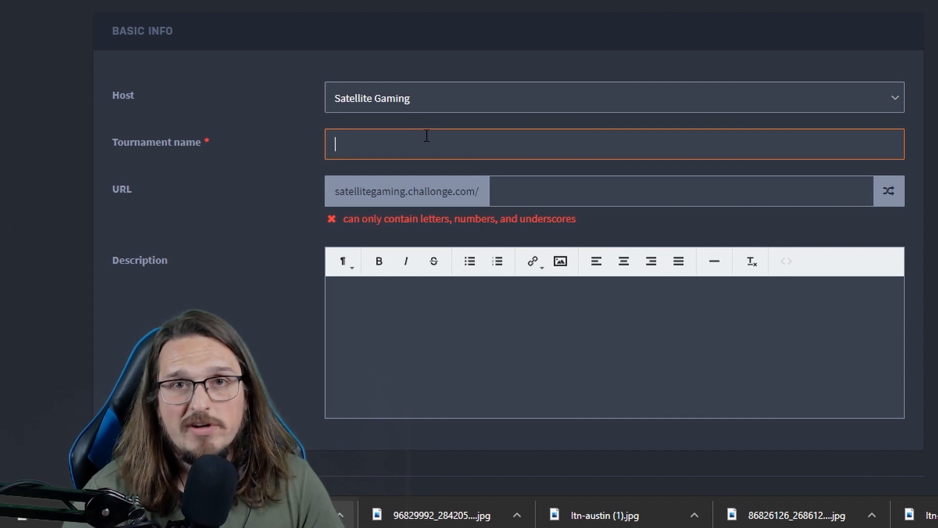
{"action": "type", "text": "Test2020"}
{"action": "left_click", "coordinate": [685, 185]}
{"action": "type", "text": "Test2020"}
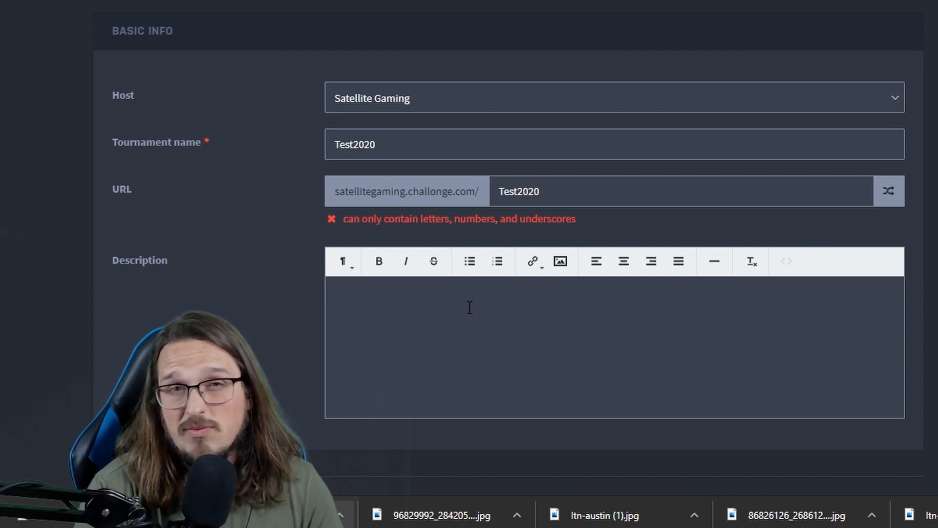
{"action": "type", "text": "For Testing purposes"}
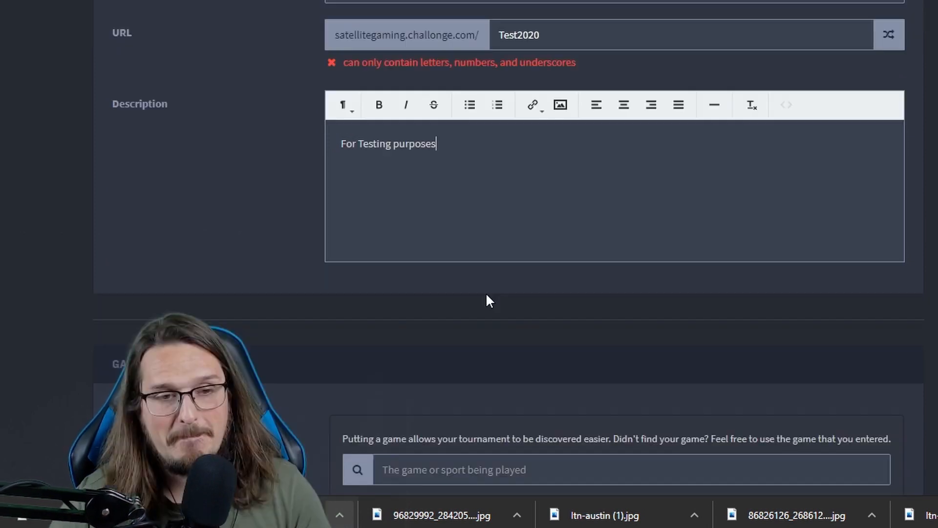
Search for "super smas" in the game info and choose Super Smash Bros. Ultimate as the game
{"action": "scroll", "coordinate": [479, 288], "scroll_direction": "down", "scroll_amount": 5}
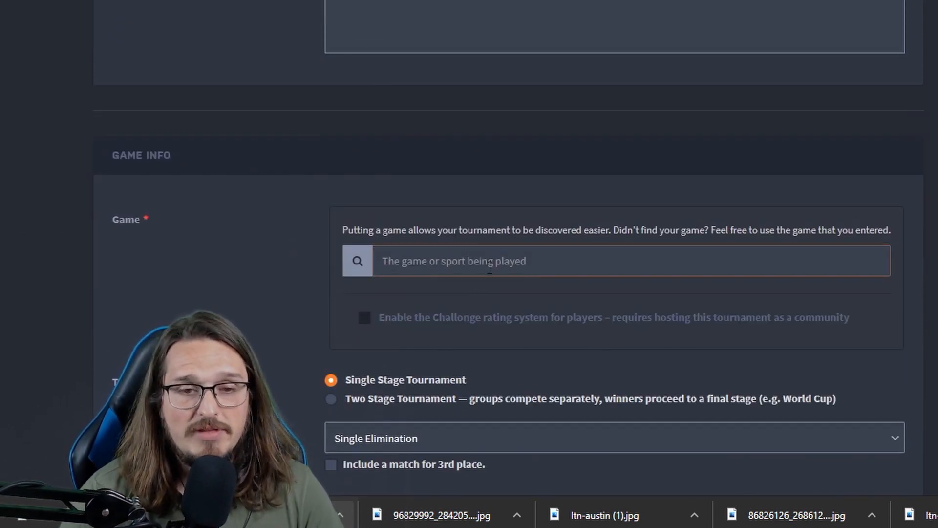
{"action": "left_click", "coordinate": [455, 261]}
{"action": "scroll", "coordinate": [432, 234], "scroll_direction": "down", "scroll_amount": 1}
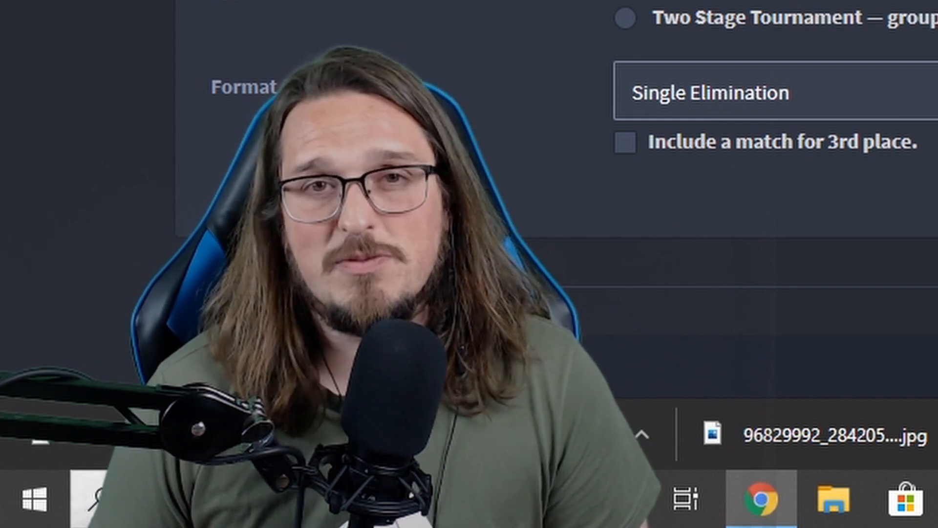
{"action": "left_click", "coordinate": [719, 153]}
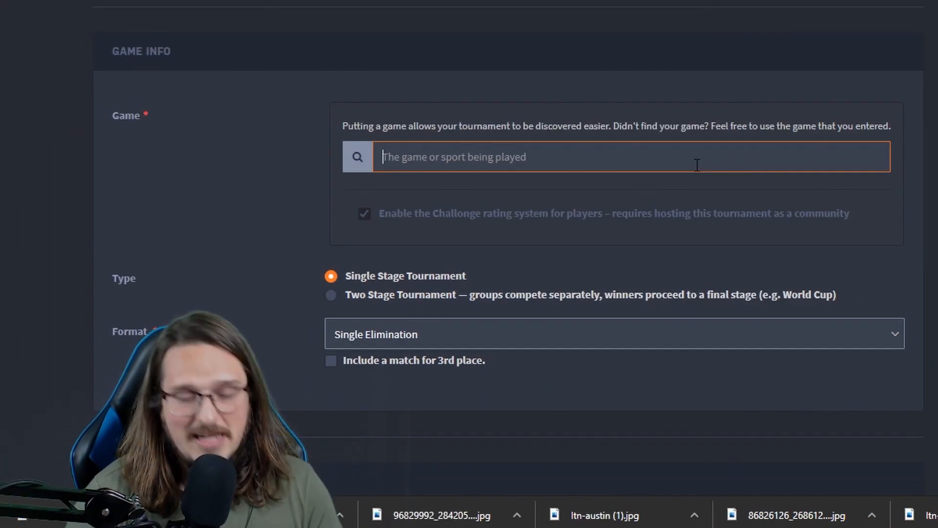
{"action": "type", "text": "super smas"}
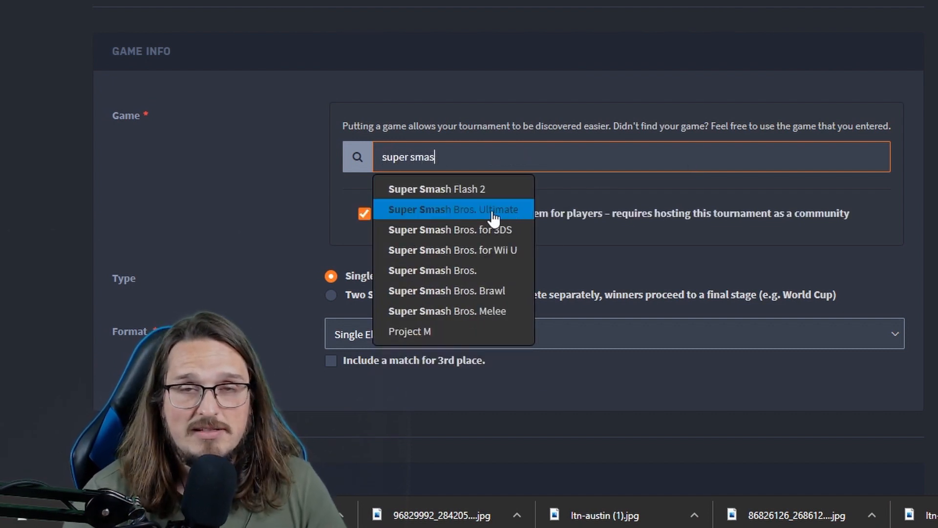
{"action": "left_click", "coordinate": [446, 210]}
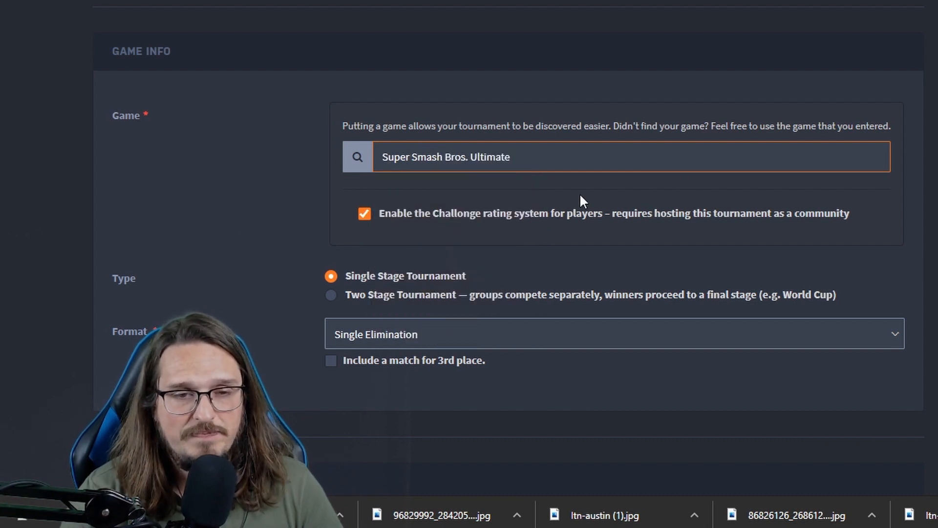
Set the tournament format to Double Elimination
{"action": "scroll", "coordinate": [334, 225], "scroll_direction": "down", "scroll_amount": 1}
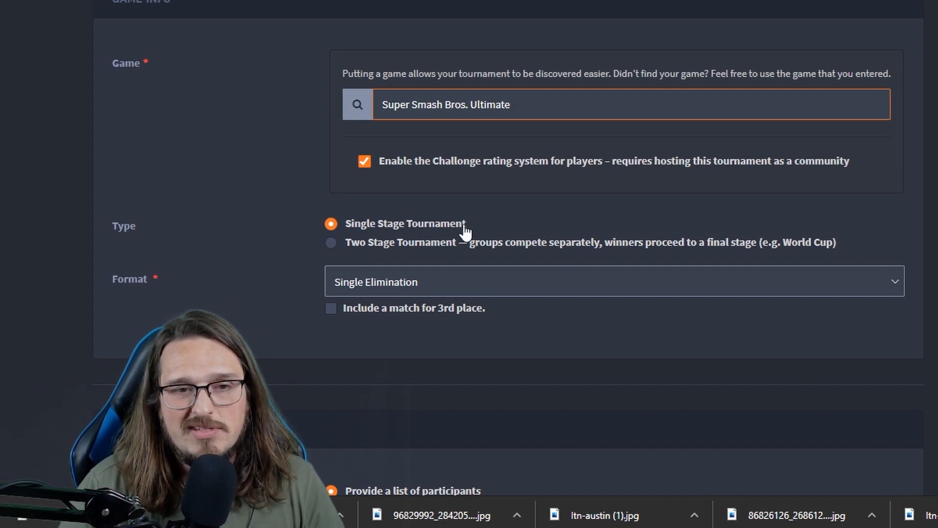
{"action": "left_click", "coordinate": [338, 283]}
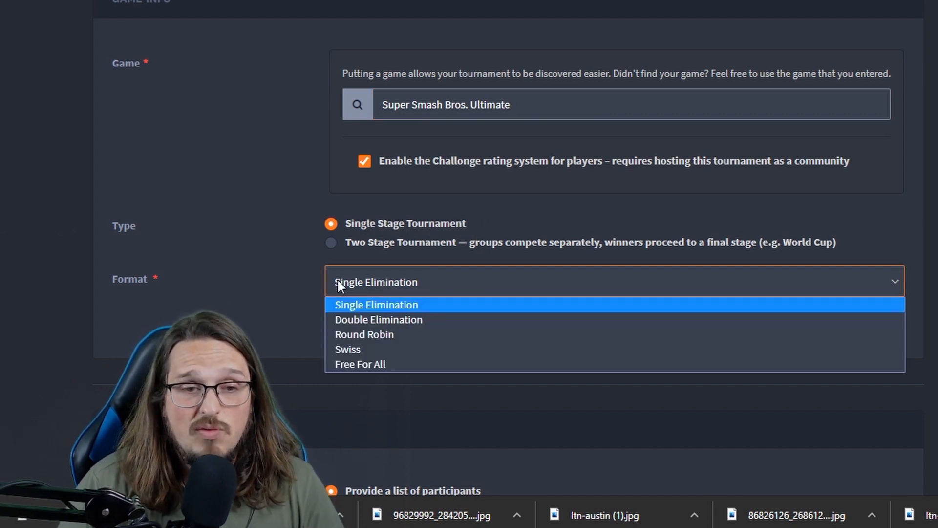
{"action": "left_click", "coordinate": [424, 318]}
{"action": "scroll", "coordinate": [109, 315], "scroll_direction": "down", "scroll_amount": 1}
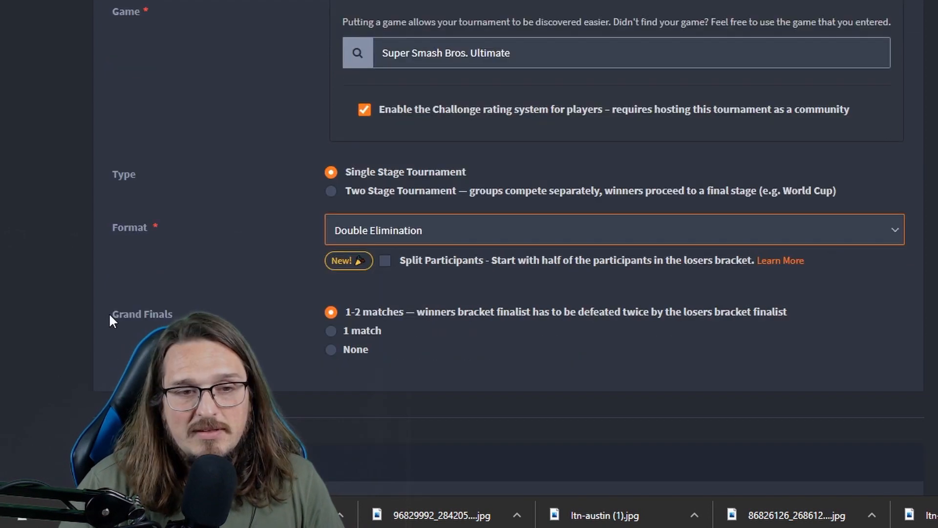
Try the None and 1 match options for Grand Finals and return to 1-2 matches
{"action": "left_click_drag", "start_coordinate": [332, 318], "coordinate": [506, 347]}
{"action": "left_click", "coordinate": [506, 345]}
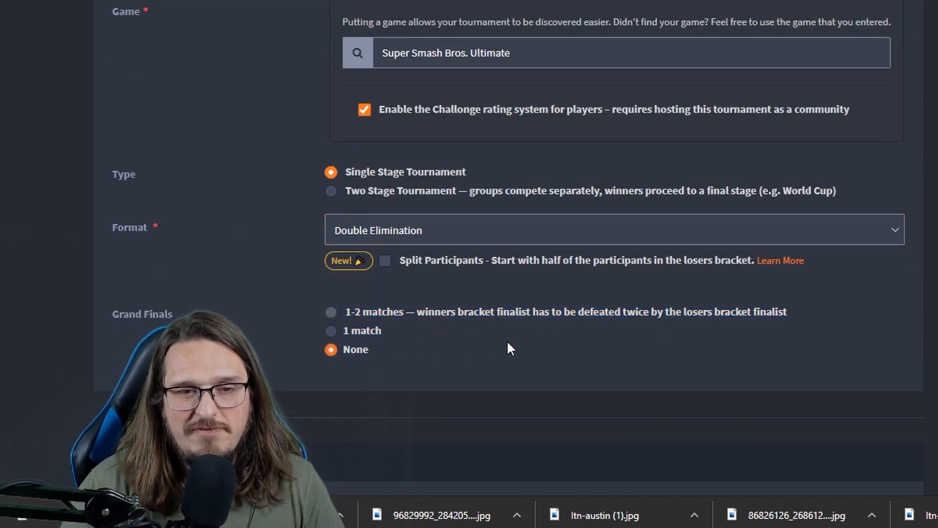
{"action": "left_click", "coordinate": [331, 331]}
{"action": "left_click", "coordinate": [381, 315]}
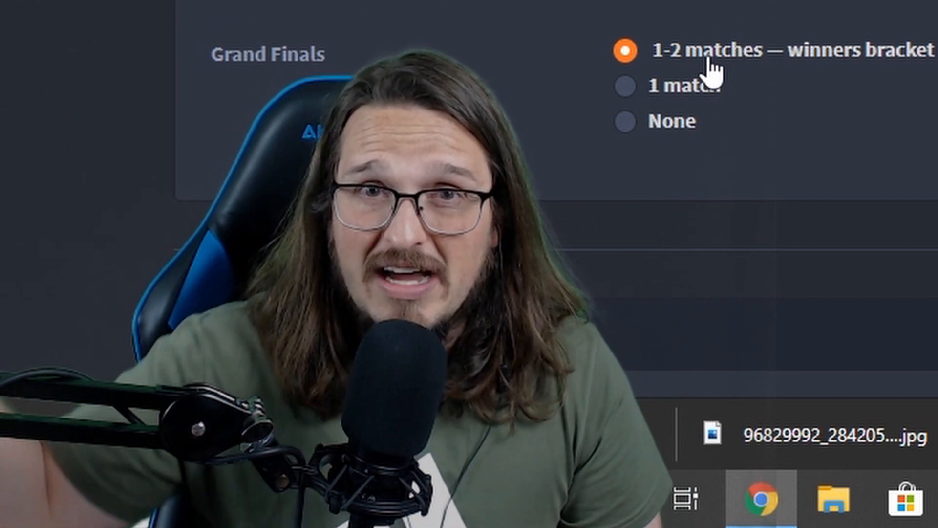
{"action": "left_click_drag", "start_coordinate": [342, 58], "coordinate": [189, 48]}
{"action": "left_click", "coordinate": [189, 48]}
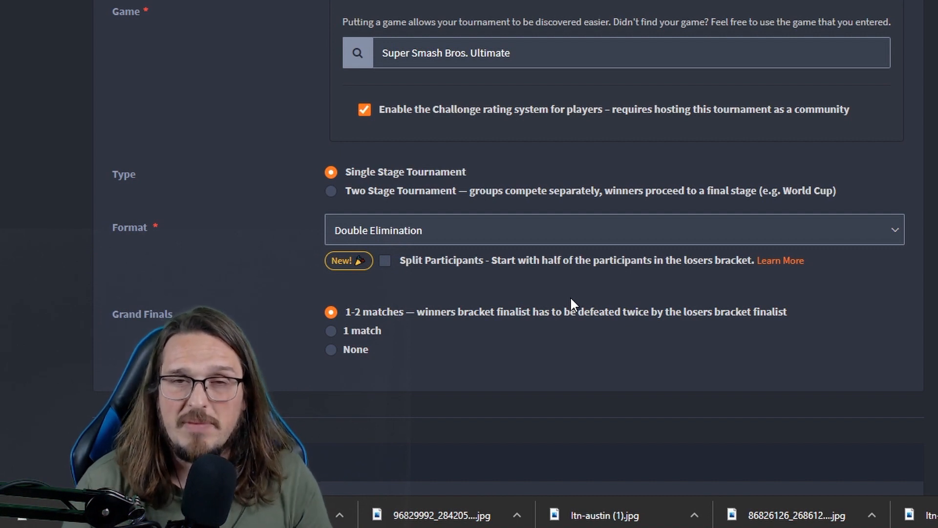
Try registration through a hosted sign-up page and return to providing a list of participants
{"action": "scroll", "coordinate": [571, 298], "scroll_direction": "down", "scroll_amount": 8}
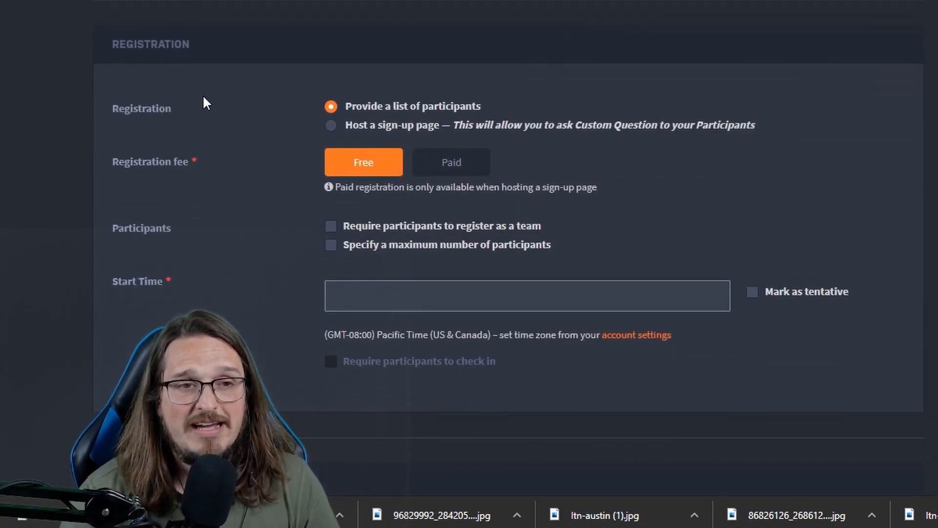
{"action": "left_click_drag", "start_coordinate": [115, 39], "coordinate": [909, 127]}
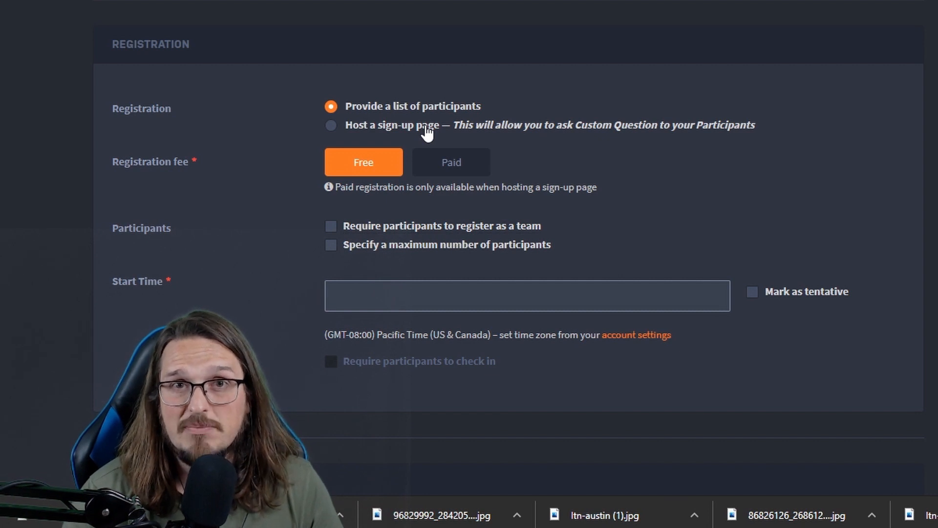
{"action": "left_click", "coordinate": [351, 129]}
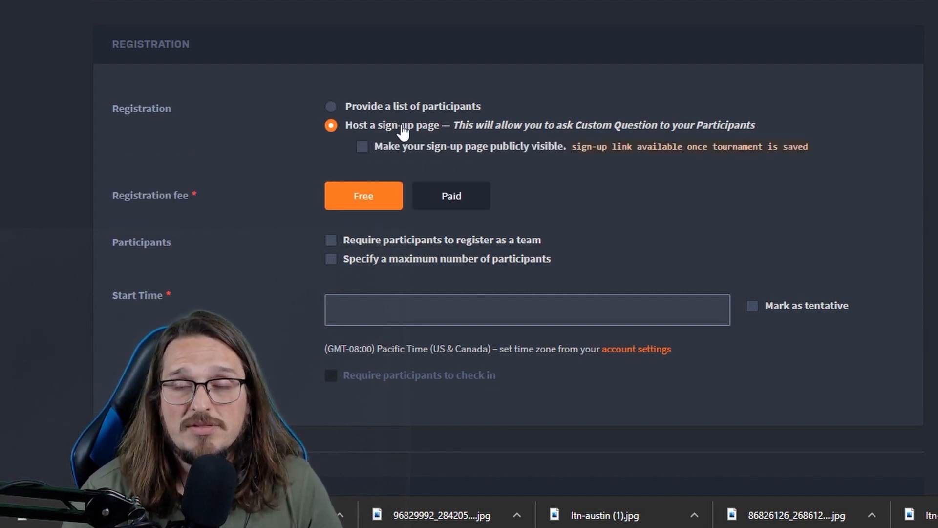
{"action": "left_click", "coordinate": [332, 106]}
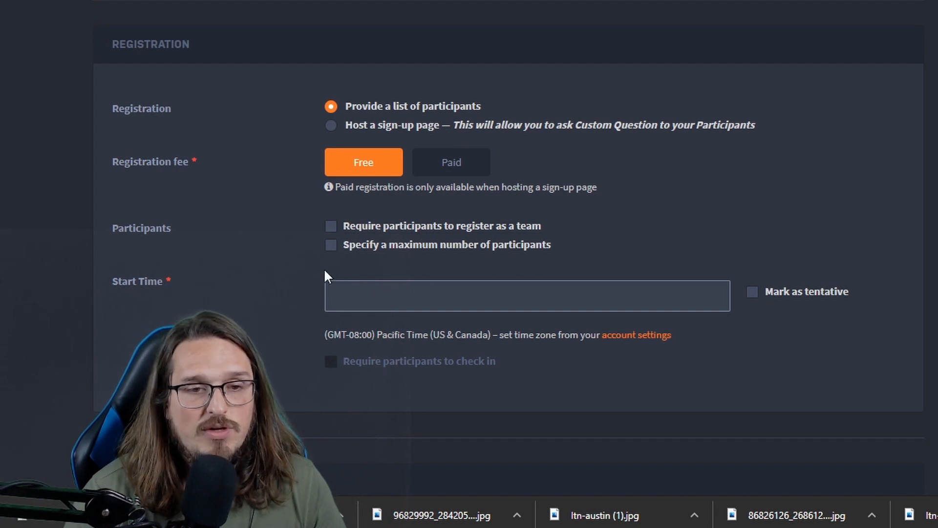
Set the tournament start time to 2020/05/19 4:39 PM
{"action": "left_click", "coordinate": [361, 293]}
{"action": "left_click", "coordinate": [395, 427]}
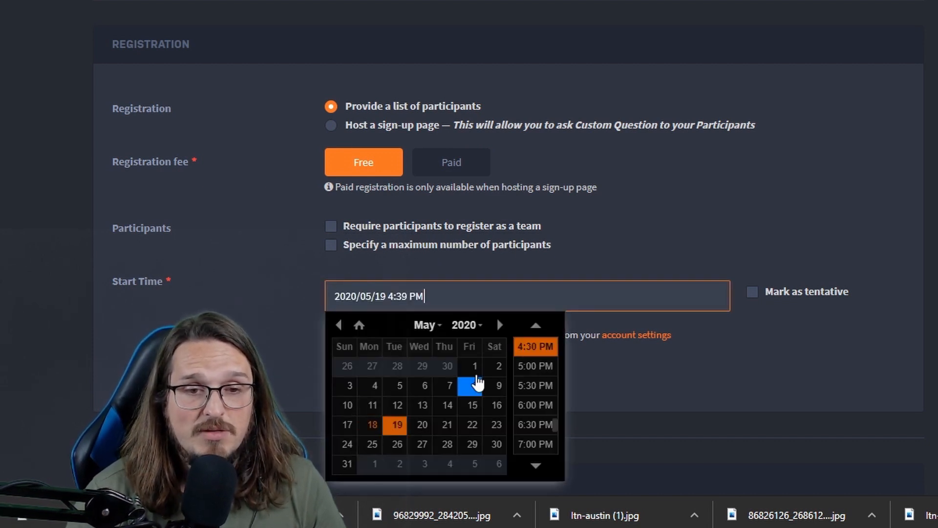
{"action": "left_click", "coordinate": [251, 329]}
Save the tournament with the remaining participant, voting and advanced options left at their defaults
{"action": "scroll", "coordinate": [381, 214], "scroll_direction": "down", "scroll_amount": 3}
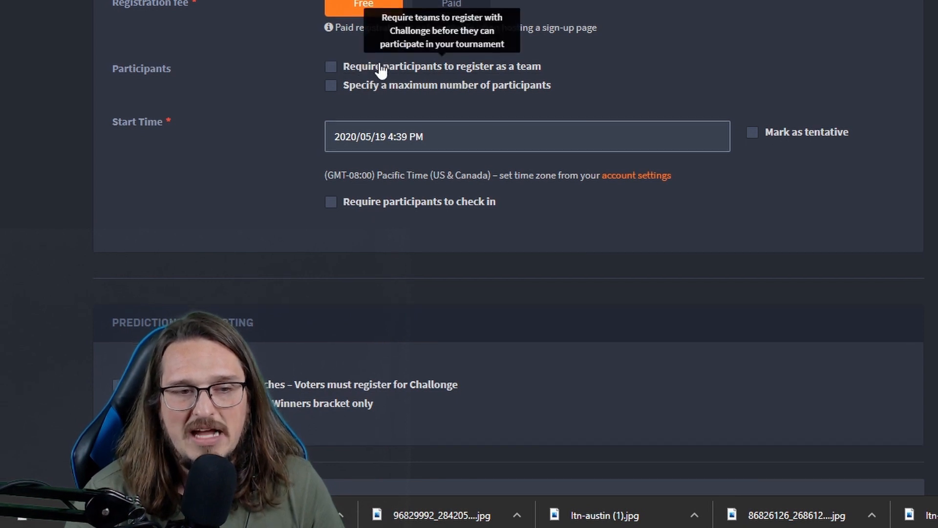
{"action": "scroll", "coordinate": [381, 71], "scroll_direction": "down", "scroll_amount": 5}
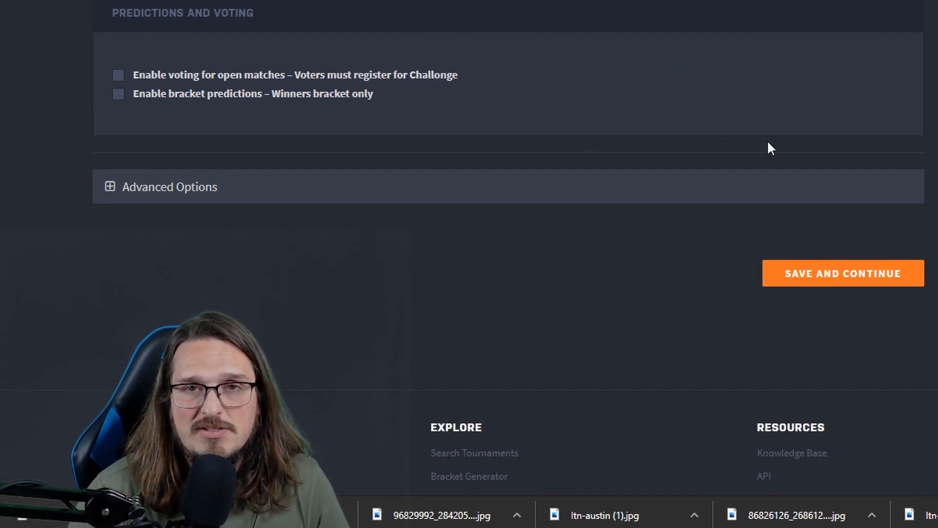
{"action": "left_click", "coordinate": [888, 283]}
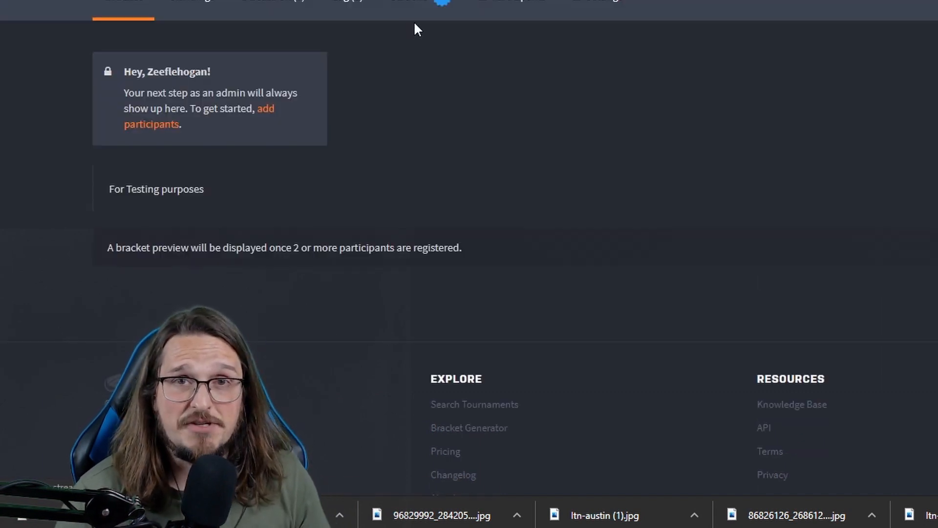
Open the participant management page and add one participant by display name only
{"action": "left_click", "coordinate": [264, 110]}
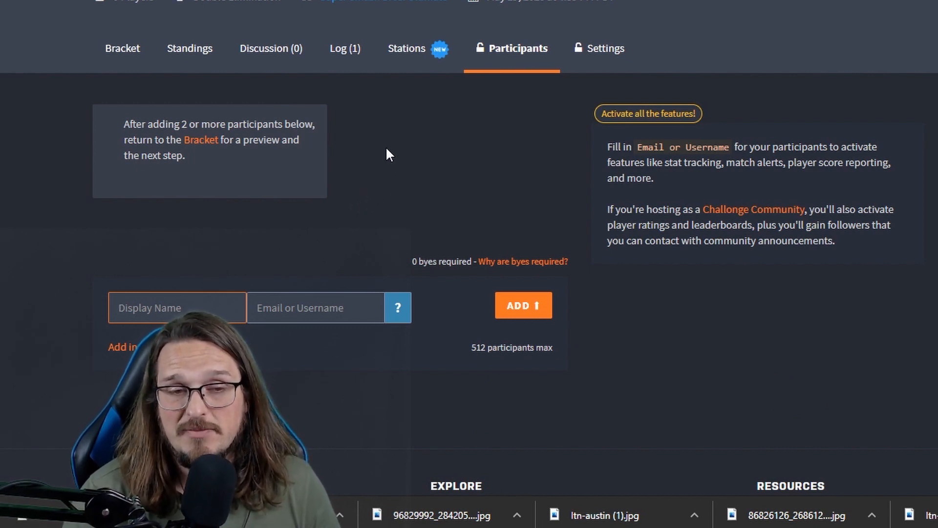
{"action": "scroll", "coordinate": [326, 190], "scroll_direction": "down", "scroll_amount": 3}
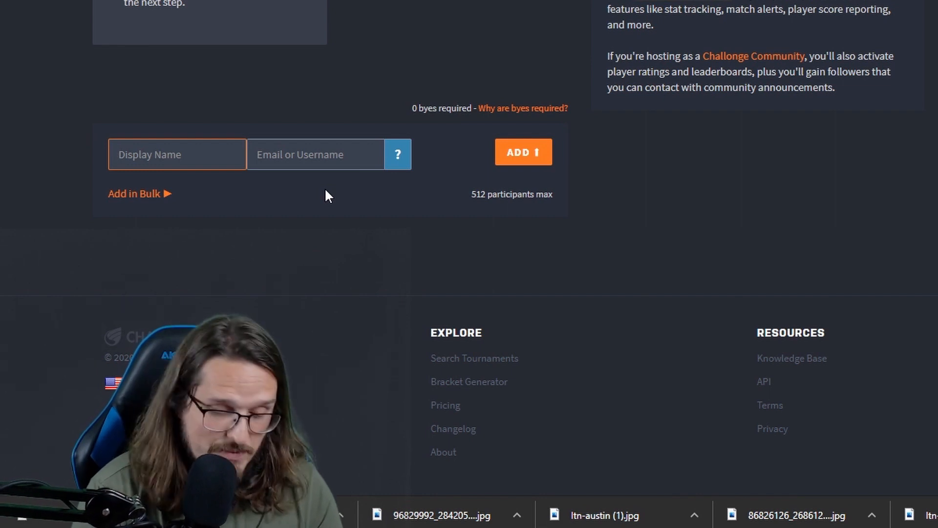
{"action": "type", "text": "Jamie"}
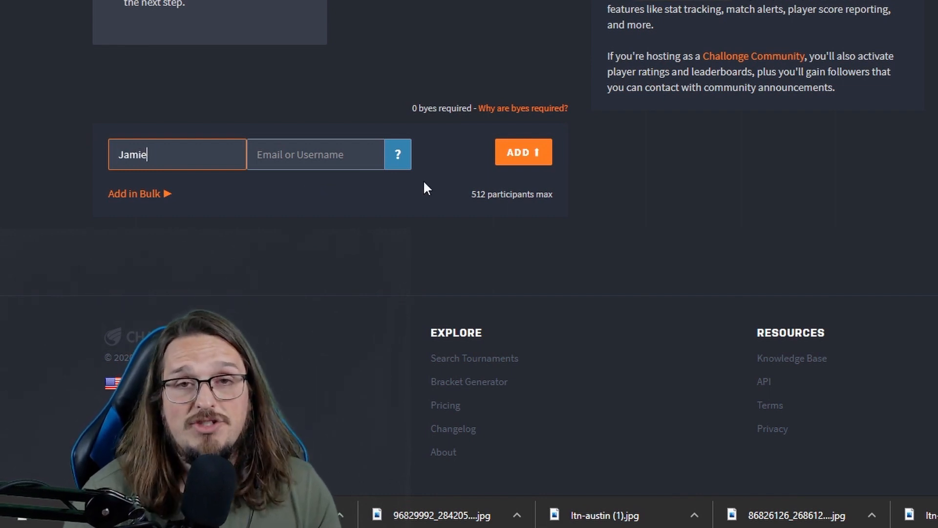
{"action": "left_click", "coordinate": [510, 152]}
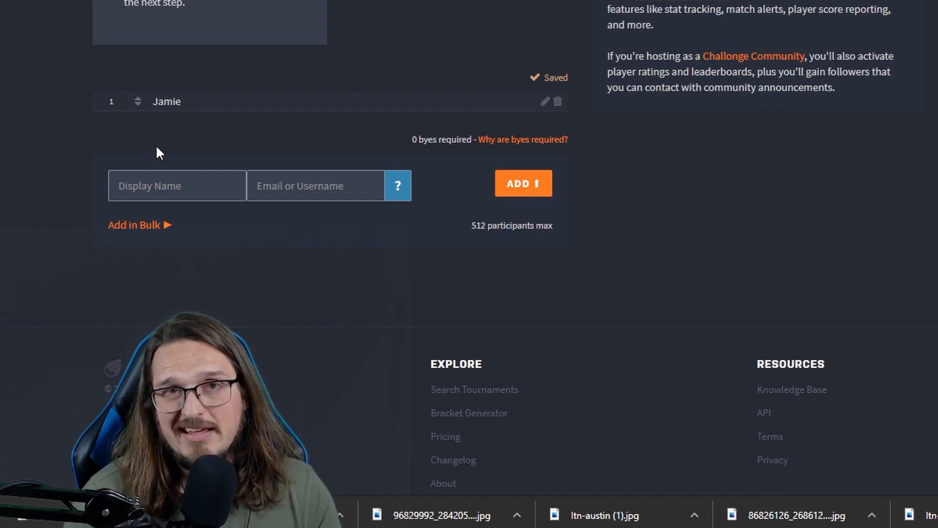
Bulk-add fifteen more participants, entering one display name per line without e-mails or usernames
{"action": "left_click", "coordinate": [140, 223]}
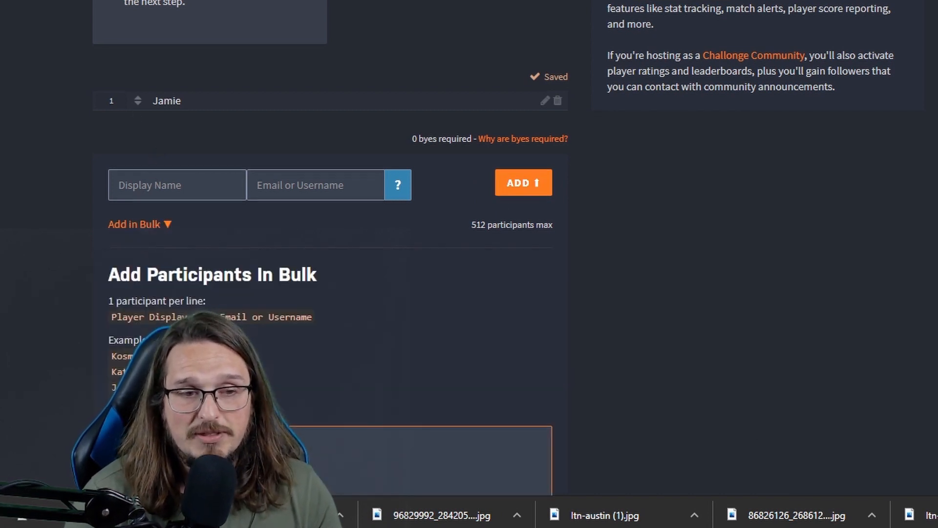
{"action": "scroll", "coordinate": [176, 230], "scroll_direction": "down", "scroll_amount": 4}
{"action": "left_click", "coordinate": [212, 236]}
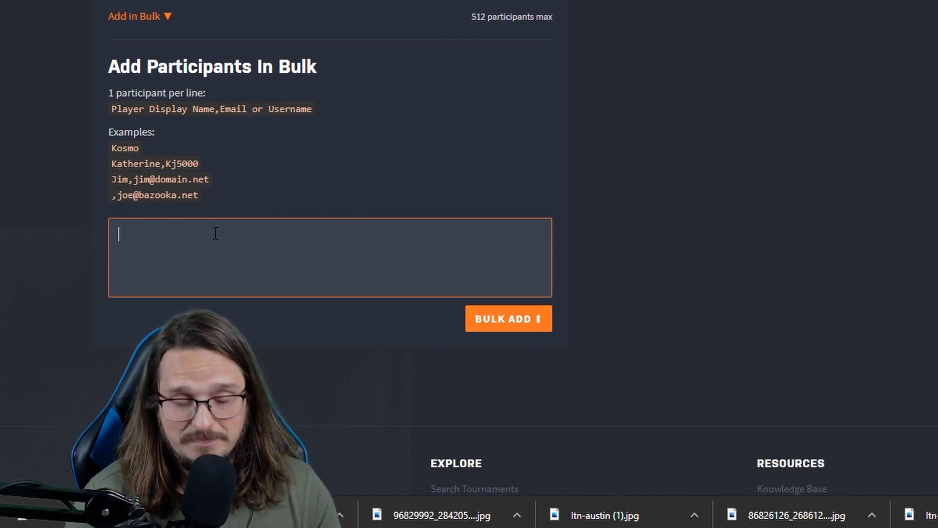
{"action": "type", "text": "Jim"}
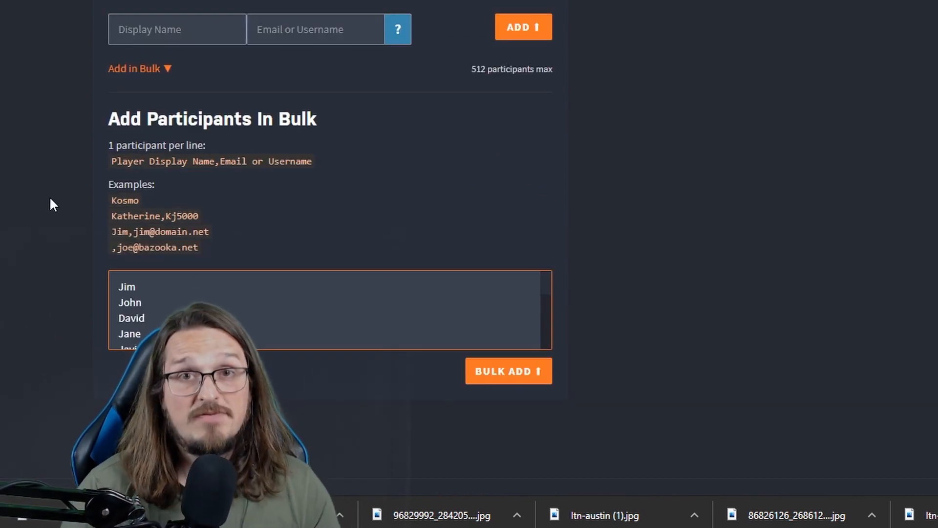
{"action": "scroll", "coordinate": [227, 290], "scroll_direction": "down", "scroll_amount": 3}
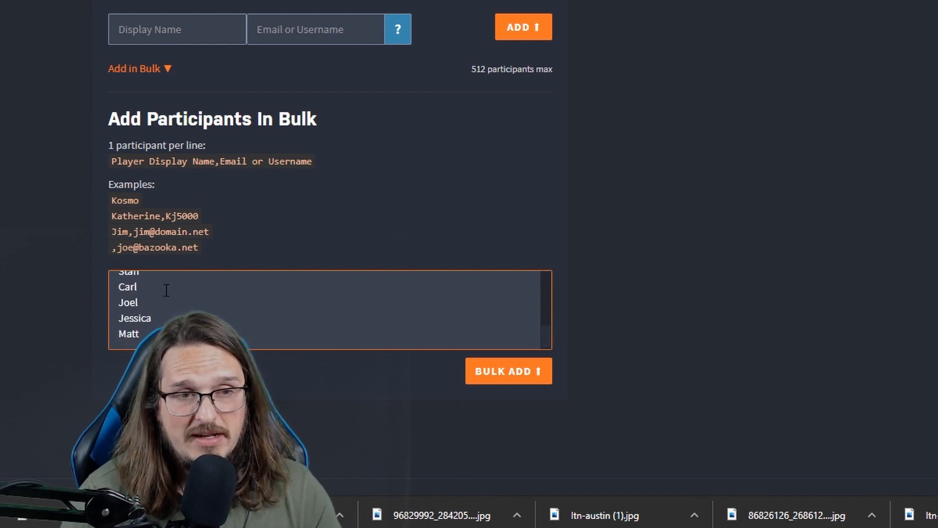
{"action": "scroll", "coordinate": [165, 289], "scroll_direction": "up", "scroll_amount": 3}
{"action": "scroll", "coordinate": [165, 289], "scroll_direction": "down", "scroll_amount": 3}
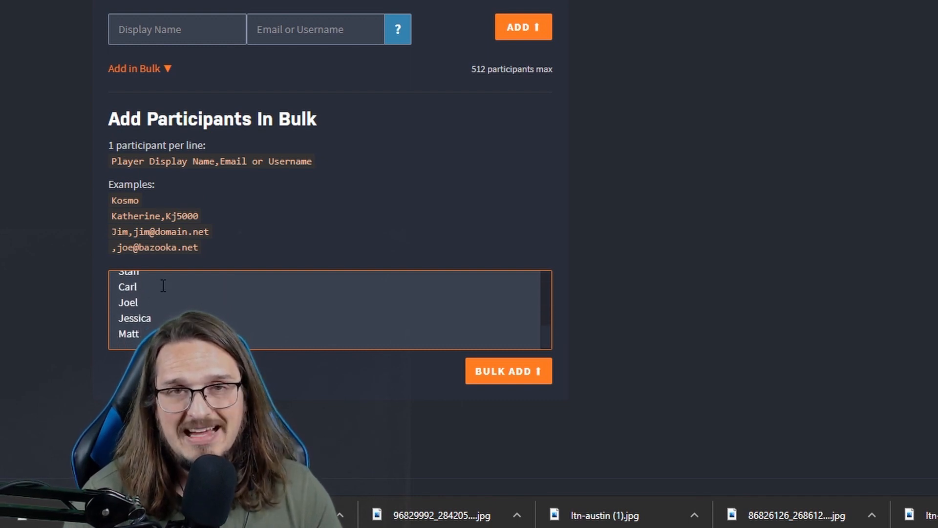
{"action": "left_click", "coordinate": [518, 374]}
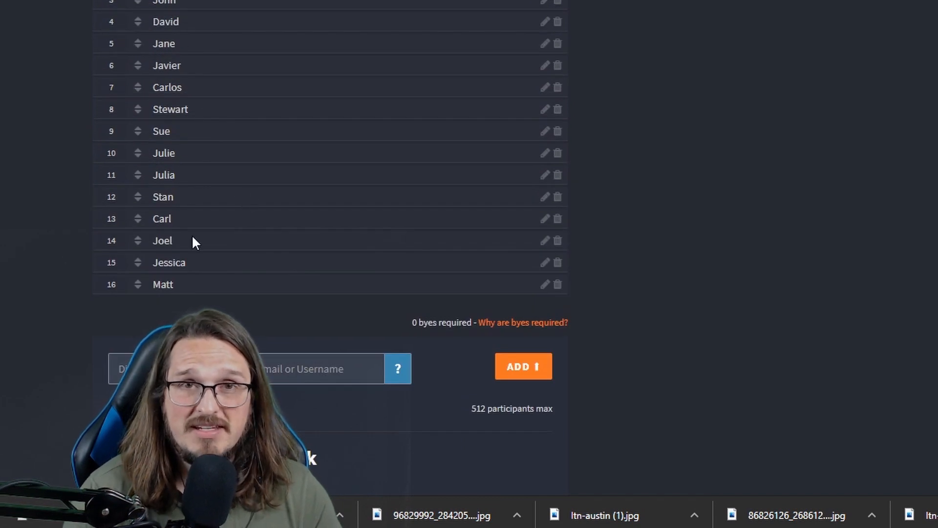
Open the bracket preview and rearrange the Round 1 matchups by swapping participants' positions
{"action": "scroll", "coordinate": [204, 153], "scroll_direction": "up", "scroll_amount": 8}
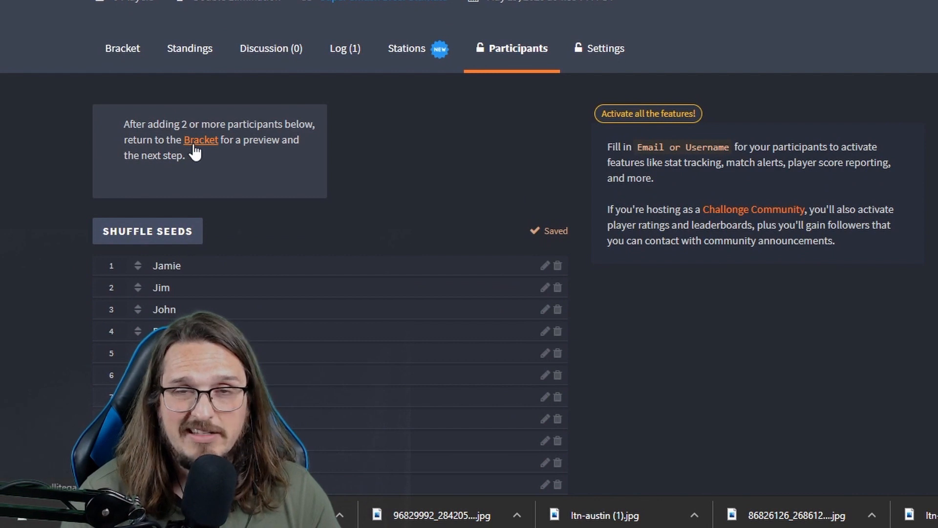
{"action": "left_click", "coordinate": [196, 147]}
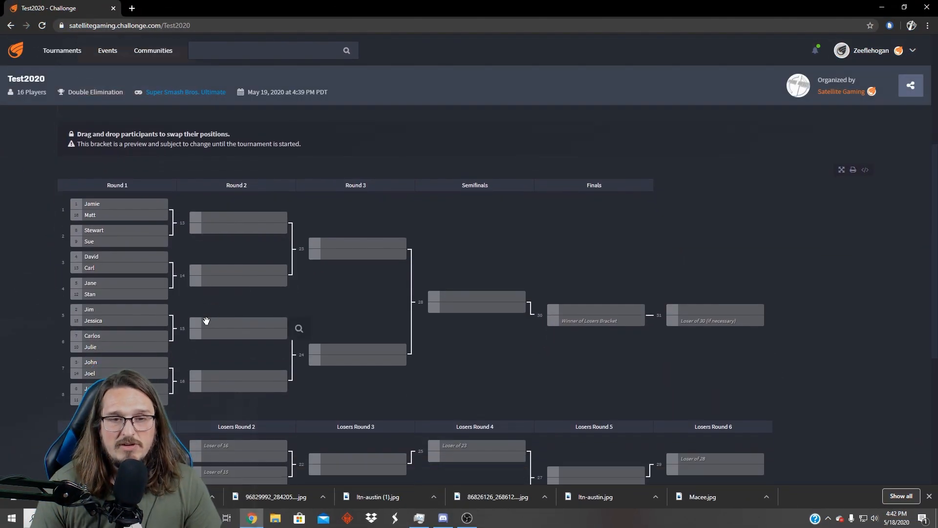
{"action": "scroll", "coordinate": [205, 320], "scroll_direction": "down", "scroll_amount": 3}
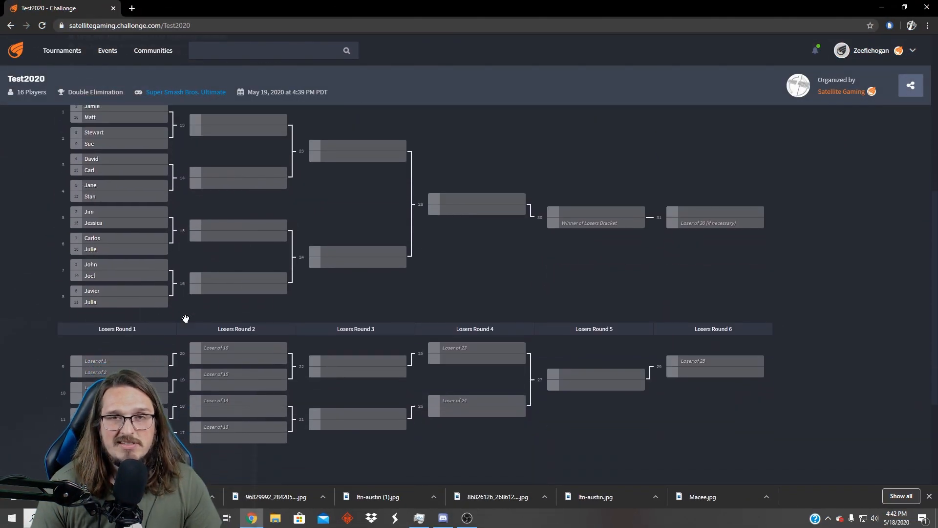
{"action": "scroll", "coordinate": [176, 293], "scroll_direction": "up", "scroll_amount": 1}
{"action": "scroll", "coordinate": [171, 287], "scroll_direction": "up", "scroll_amount": 1}
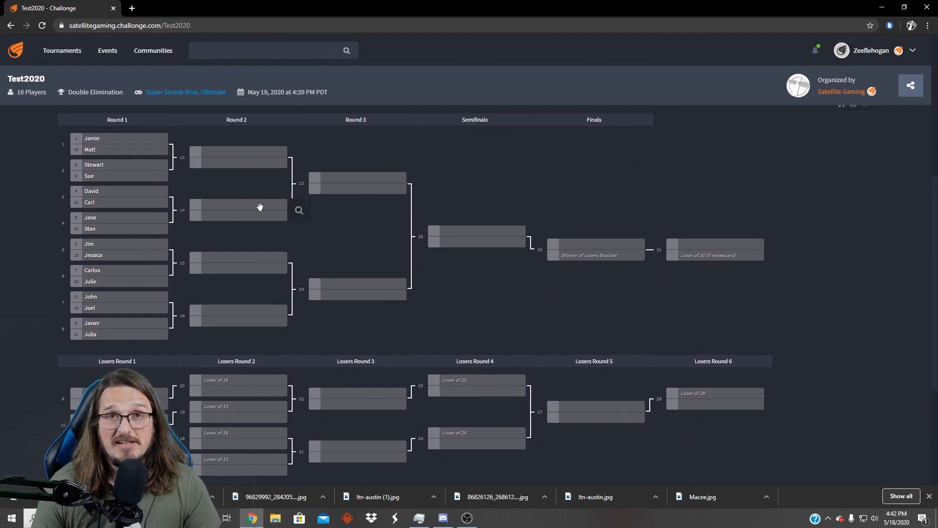
{"action": "left_click_drag", "start_coordinate": [89, 176], "coordinate": [110, 152]}
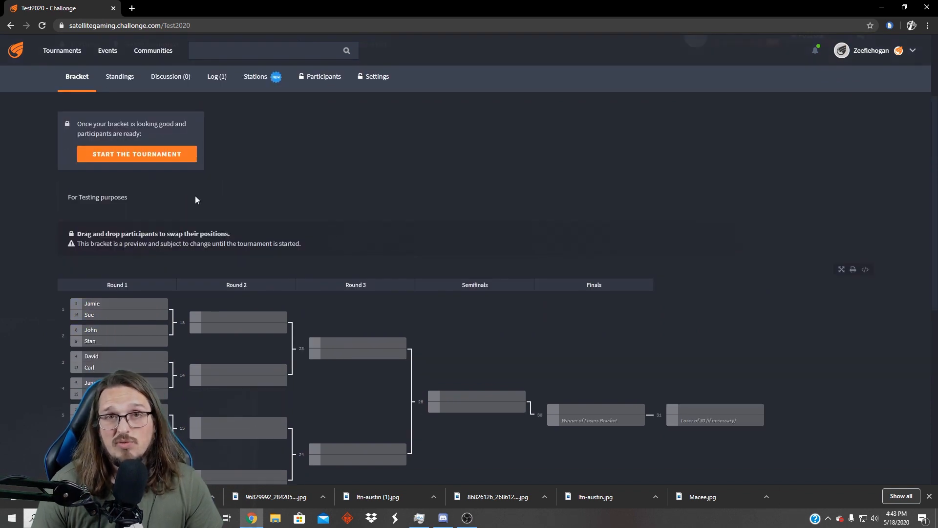
Start the tournament and look over the live winners and losers brackets
{"action": "left_click", "coordinate": [110, 158]}
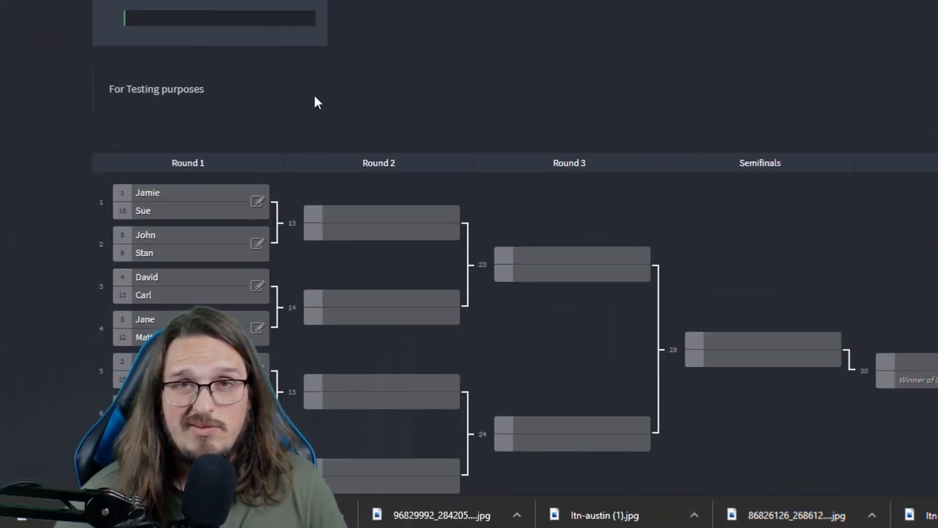
{"action": "scroll", "coordinate": [342, 113], "scroll_direction": "down", "scroll_amount": 3}
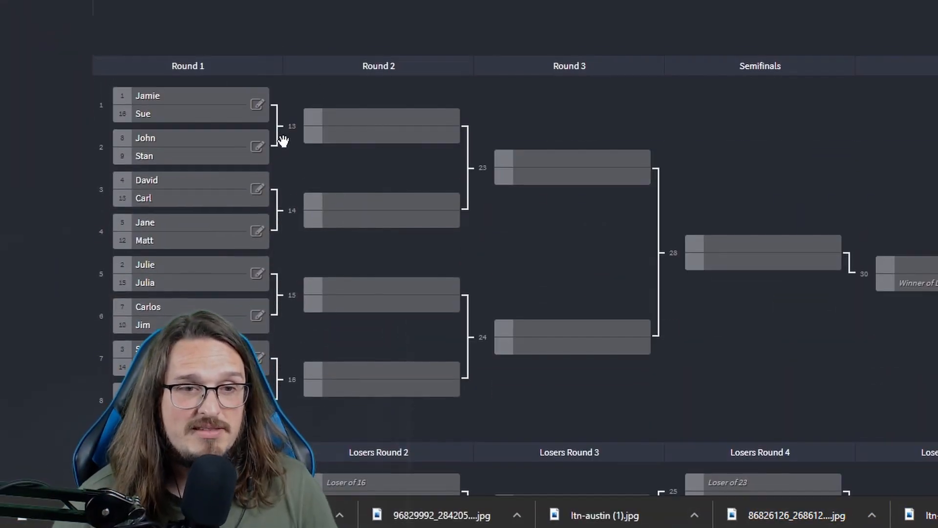
{"action": "scroll", "coordinate": [308, 107], "scroll_direction": "down", "scroll_amount": 3}
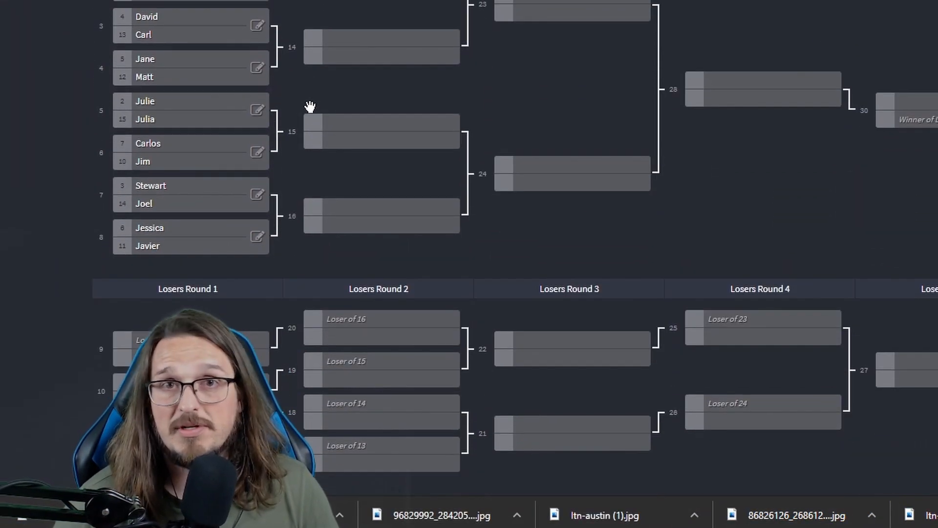
{"action": "scroll", "coordinate": [310, 107], "scroll_direction": "up", "scroll_amount": 2}
{"action": "mouse_move", "coordinate": [199, 33]}
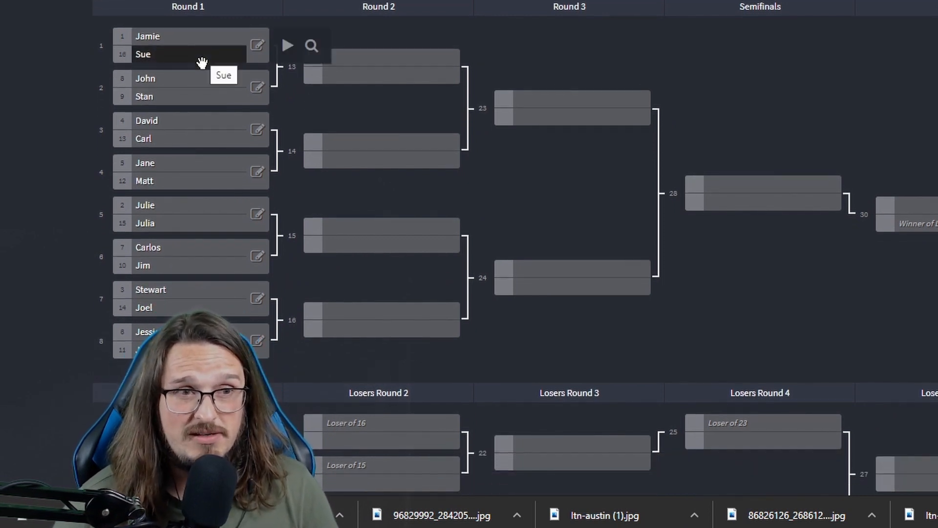
{"action": "mouse_move", "coordinate": [195, 74]}
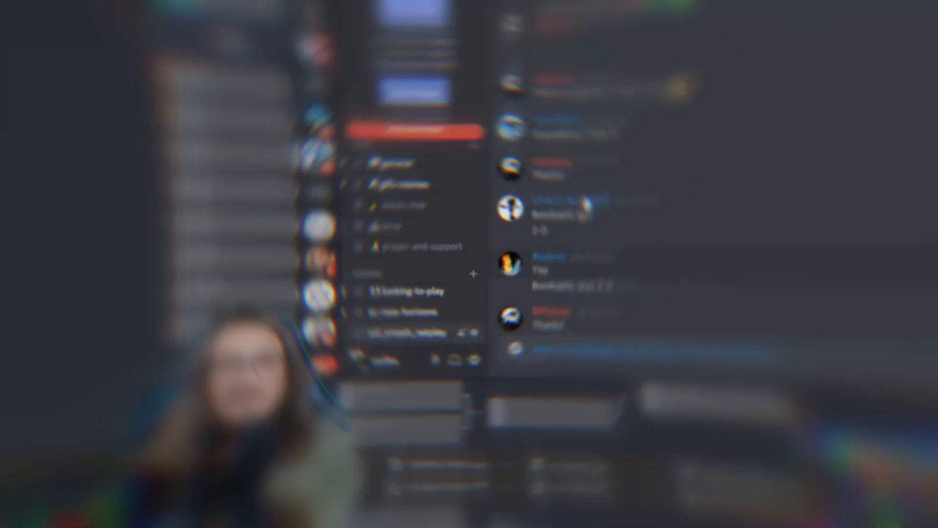
Switch to Discord and review the match announcements and player-reported results in the ssf_smash_netplay channel
{"action": "scroll", "coordinate": [409, 248], "scroll_direction": "up", "scroll_amount": 10}
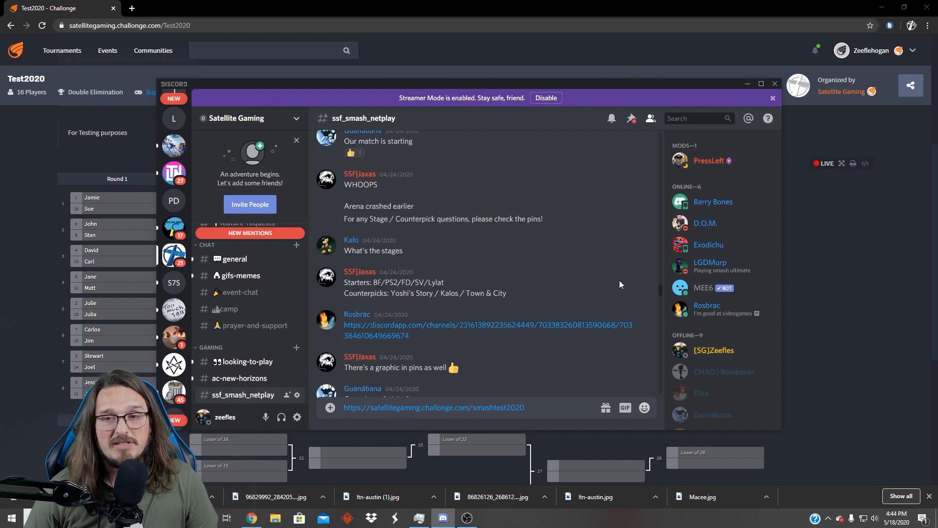
{"action": "left_click_drag", "start_coordinate": [662, 288], "coordinate": [657, 264]}
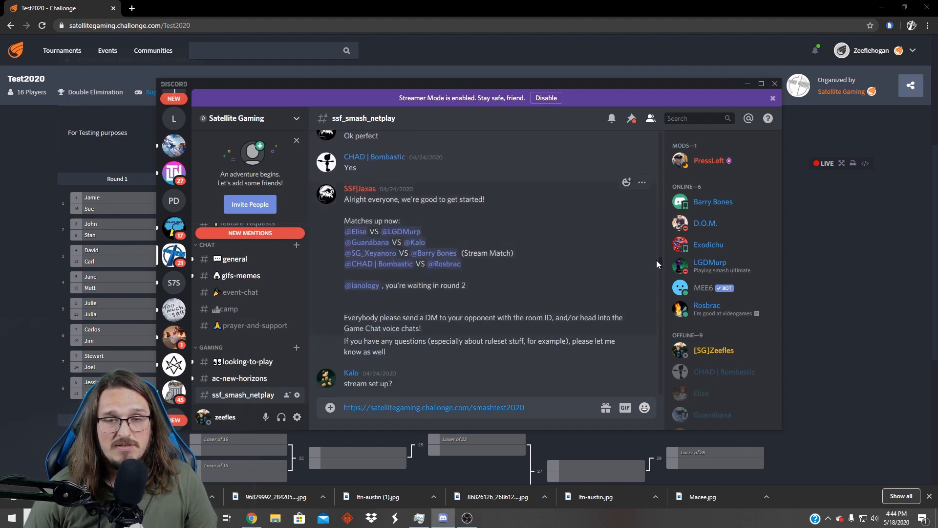
{"action": "left_click_drag", "start_coordinate": [408, 233], "coordinate": [521, 226]}
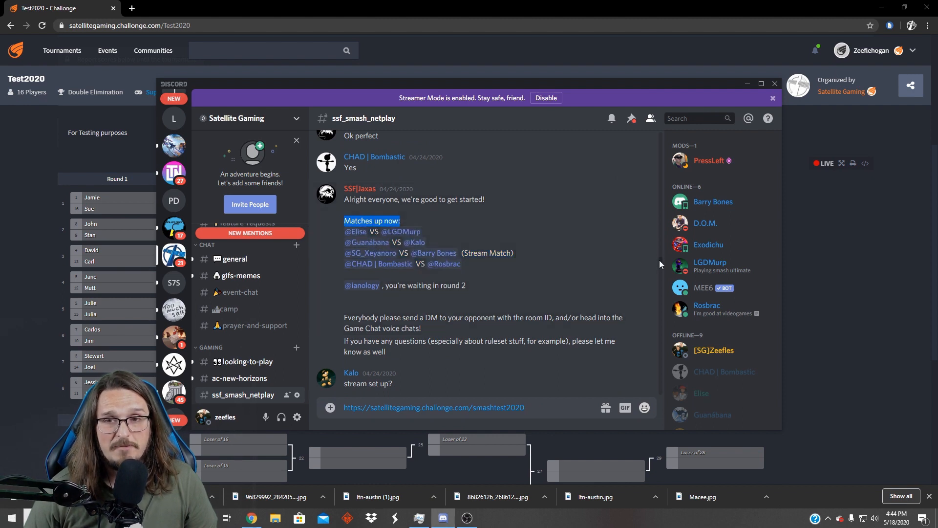
{"action": "left_click_drag", "start_coordinate": [659, 260], "coordinate": [661, 302]}
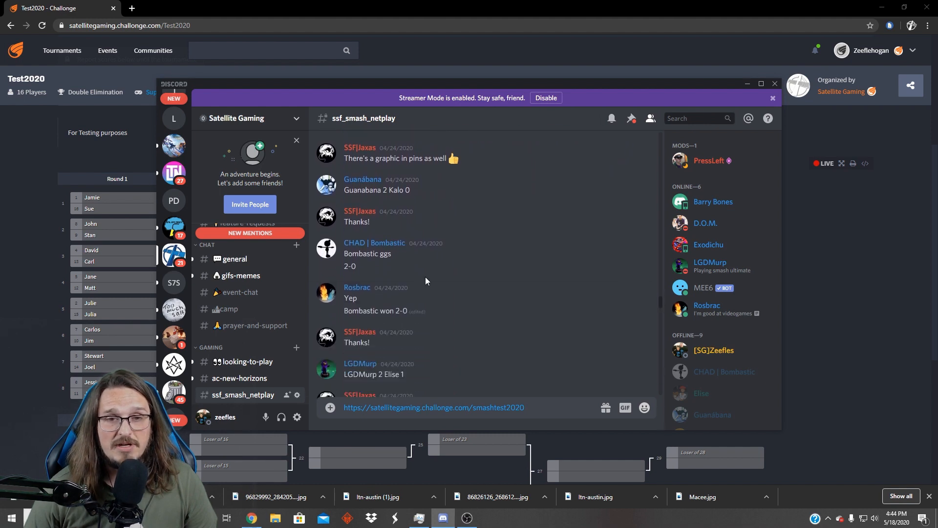
{"action": "left_click_drag", "start_coordinate": [343, 251], "coordinate": [414, 271]}
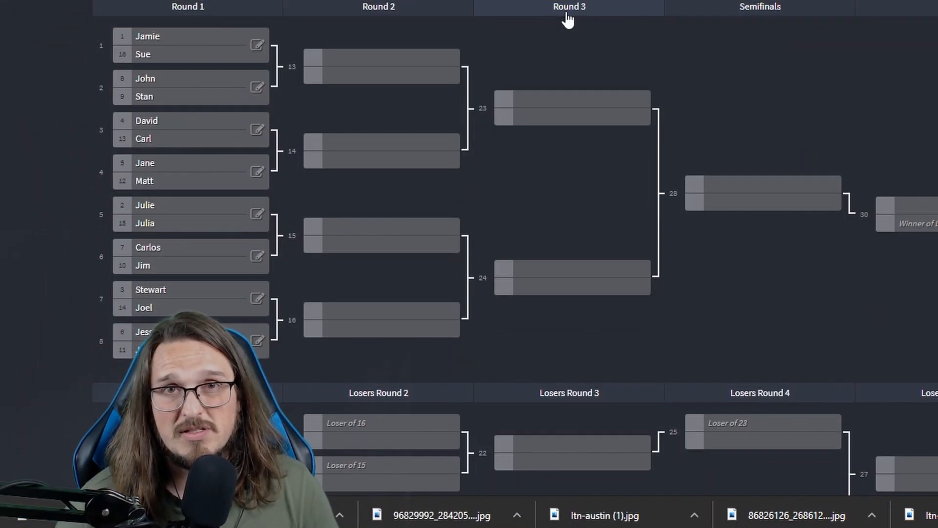
Back in the Challonge bracket, report Round 1 match 1 as 1–0 and verify the first-listed player as winner
{"action": "mouse_move", "coordinate": [402, 79]}
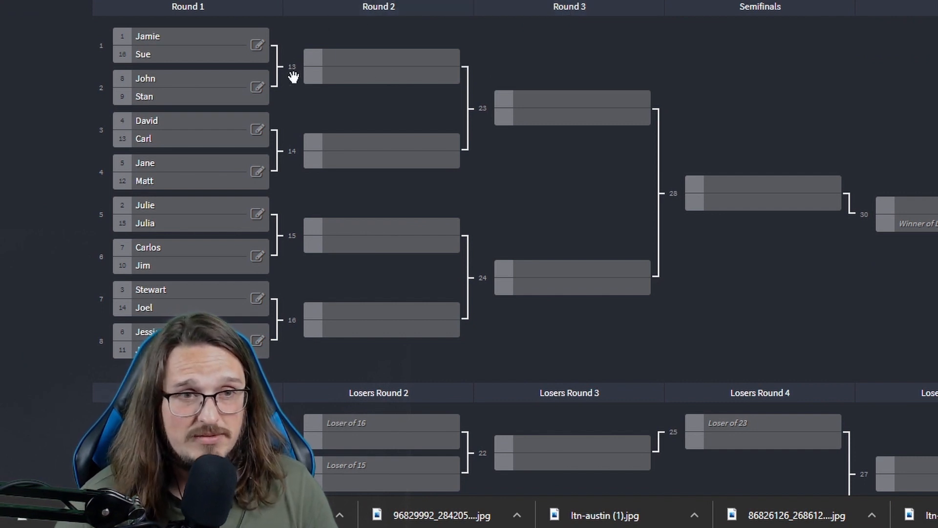
{"action": "left_click", "coordinate": [258, 45]}
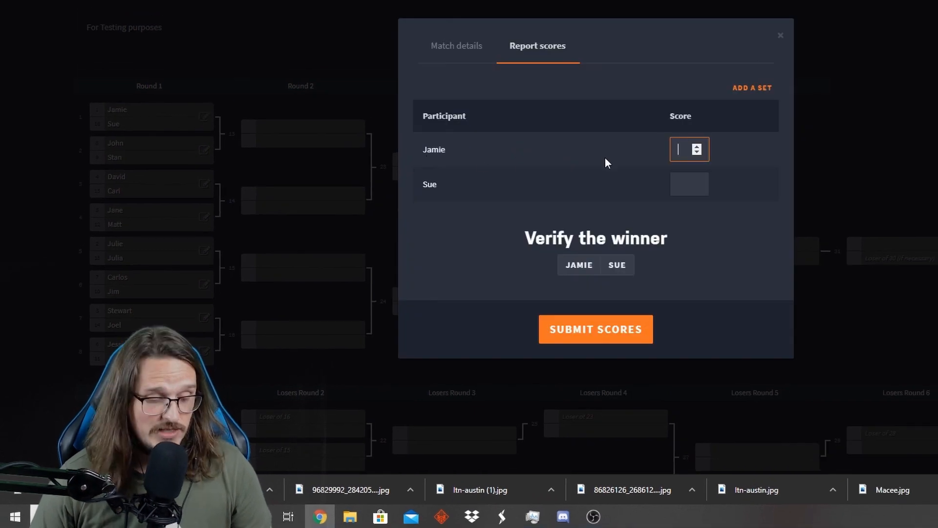
{"action": "type", "text": "1"}
{"action": "left_click", "coordinate": [686, 187]}
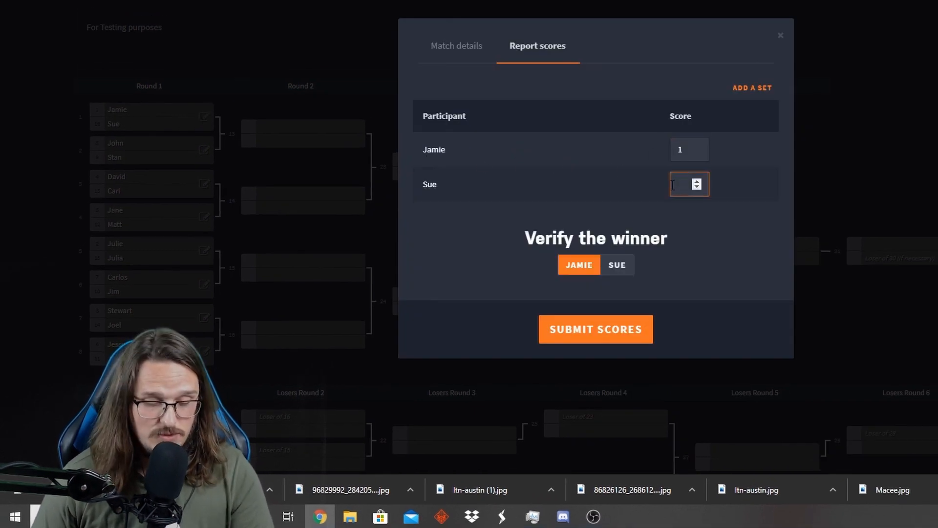
{"action": "type", "text": "0"}
{"action": "left_click", "coordinate": [601, 265]}
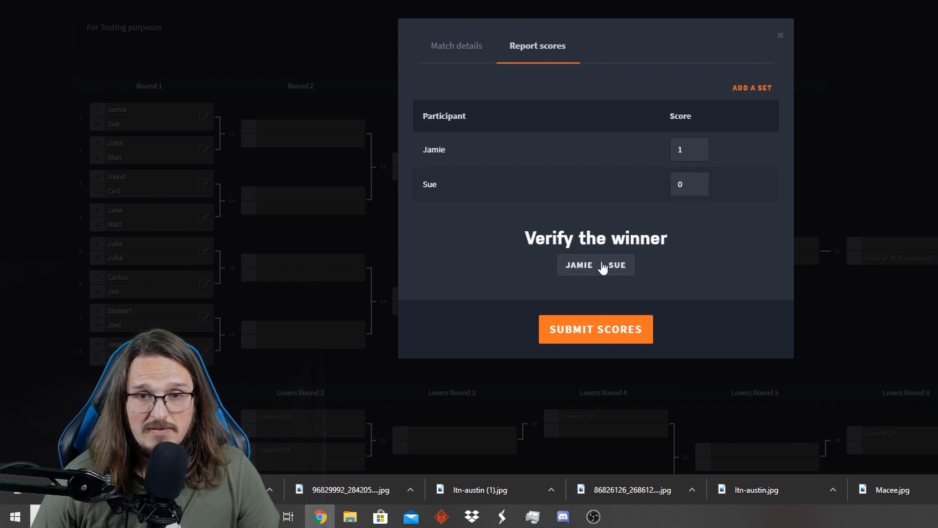
{"action": "left_click", "coordinate": [582, 267]}
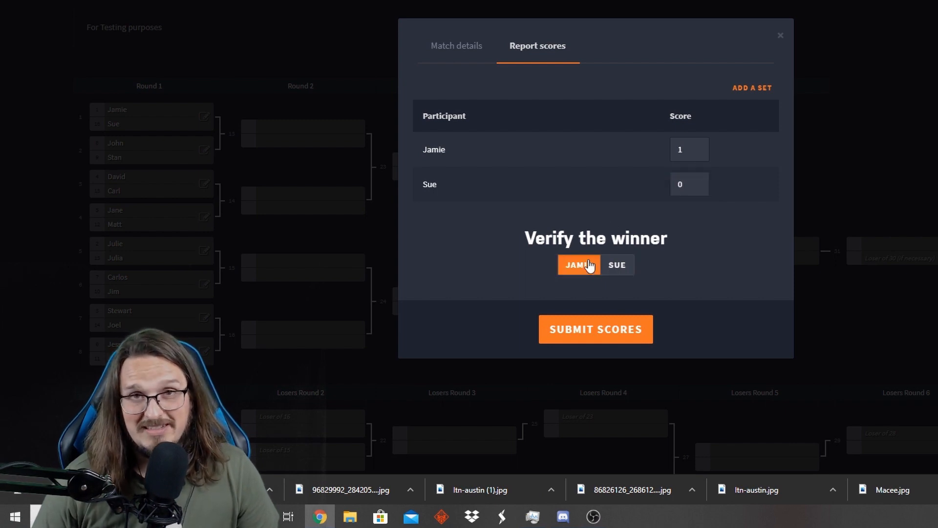
{"action": "left_click", "coordinate": [599, 340]}
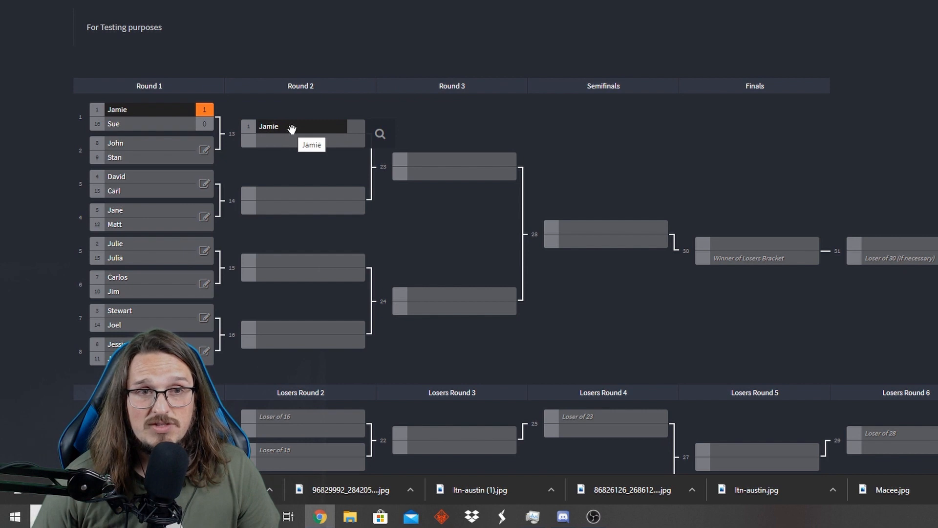
Report Round 1 match 2 as 1–0 and match 4 as 0–2, in listed player order
{"action": "scroll", "coordinate": [299, 190], "scroll_direction": "down", "scroll_amount": 3}
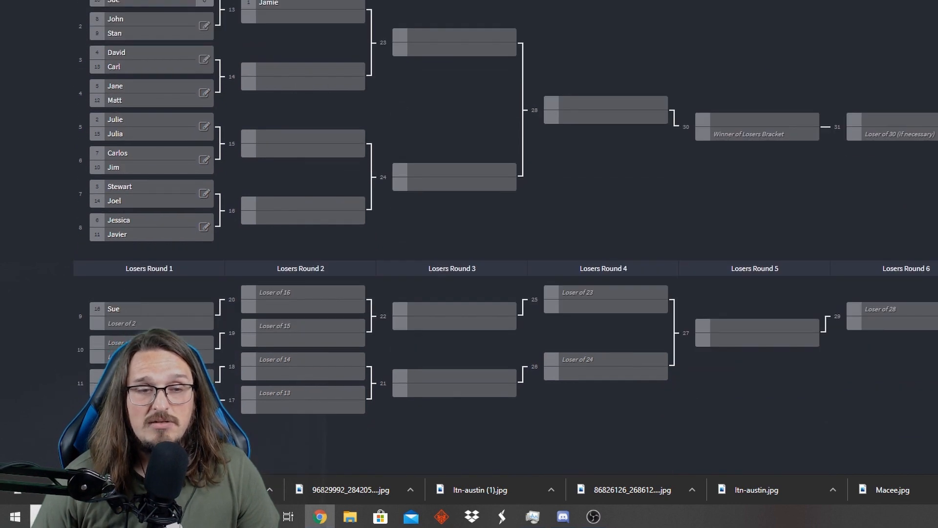
{"action": "scroll", "coordinate": [124, 324], "scroll_direction": "up", "scroll_amount": 2}
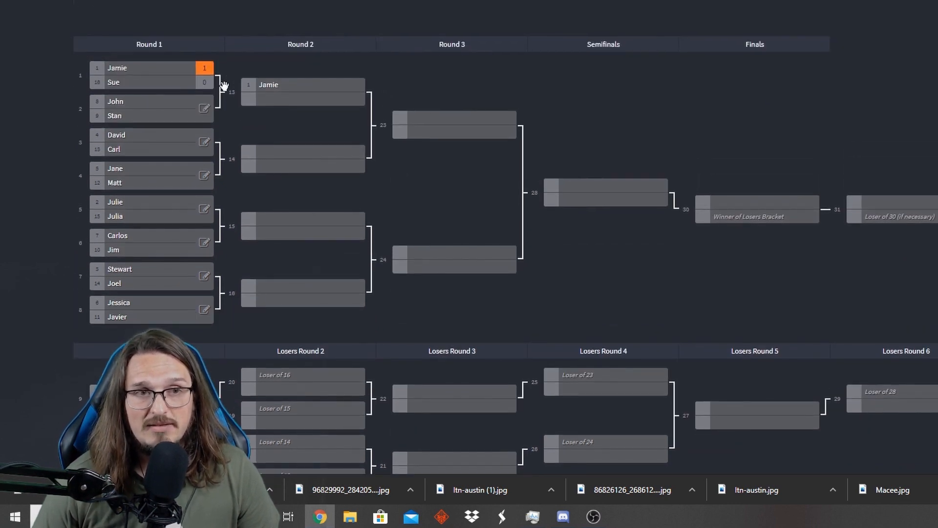
{"action": "left_click", "coordinate": [205, 108]}
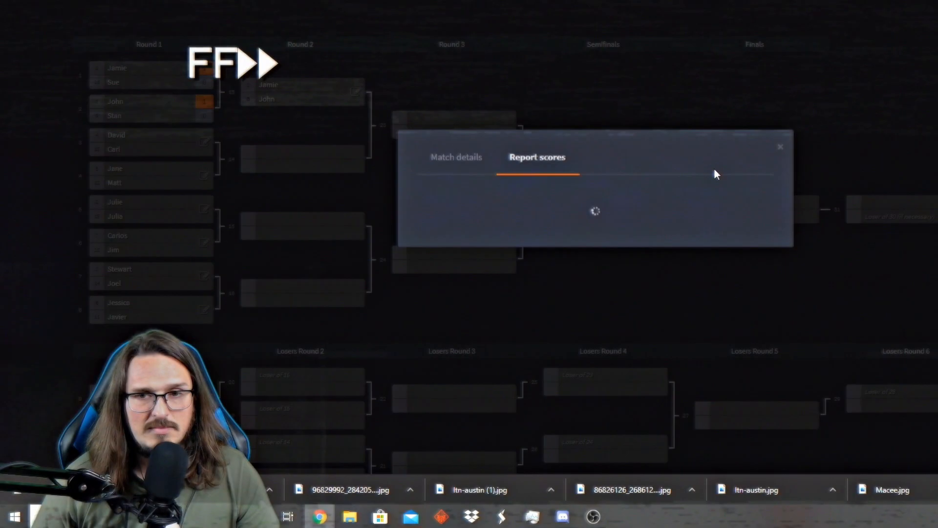
{"action": "left_click", "coordinate": [688, 183]}
{"action": "type", "text": "2"}
{"action": "left_click", "coordinate": [595, 329]}
Report Round 1 match 8 as 0–3 in favour of the second-listed player
{"action": "left_click", "coordinate": [205, 310]}
{"action": "left_click", "coordinate": [688, 183]}
{"action": "type", "text": "3"}
{"action": "left_click", "coordinate": [595, 329]}
Report Round 1 matches 6 and 7 as 1–0 each for the first-listed players
{"action": "left_click", "coordinate": [205, 243]}
{"action": "left_click", "coordinate": [687, 163]}
{"action": "type", "text": "1"}
{"action": "left_click", "coordinate": [595, 329]}
{"action": "left_click", "coordinate": [204, 277]}
{"action": "type", "text": "1"}
{"action": "left_click", "coordinate": [595, 329]}
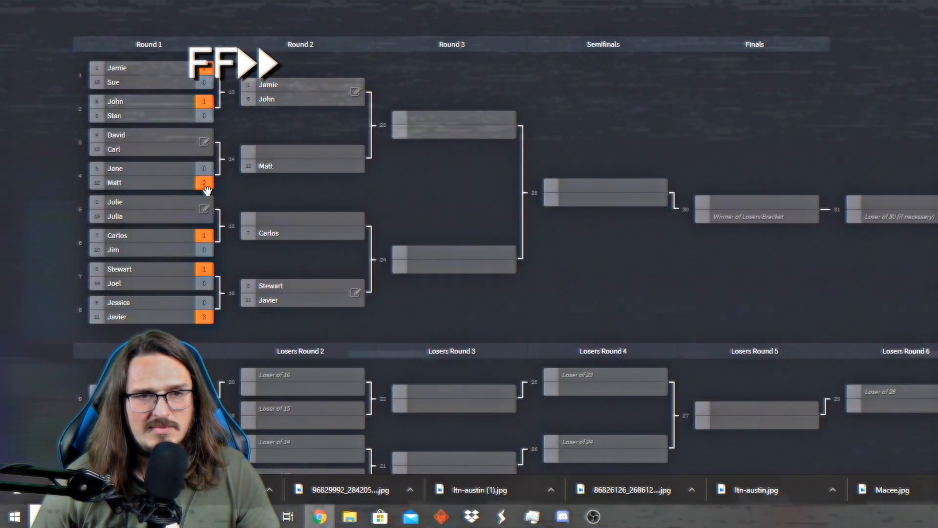
Correct the match 4 score to 2–0 and report the remaining Round 1 results, 1–0 for match 3 and 0–2 for match 5
{"action": "left_click", "coordinate": [204, 209]}
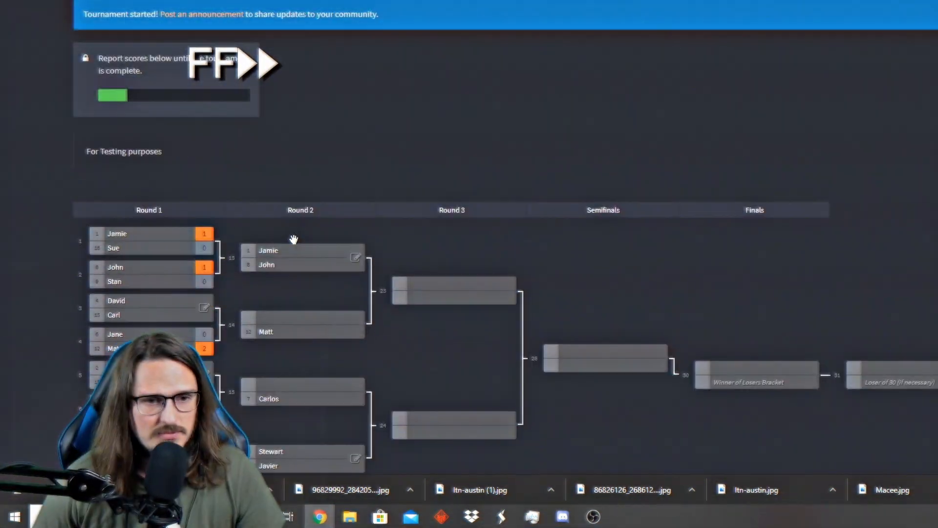
{"action": "left_click", "coordinate": [204, 175]}
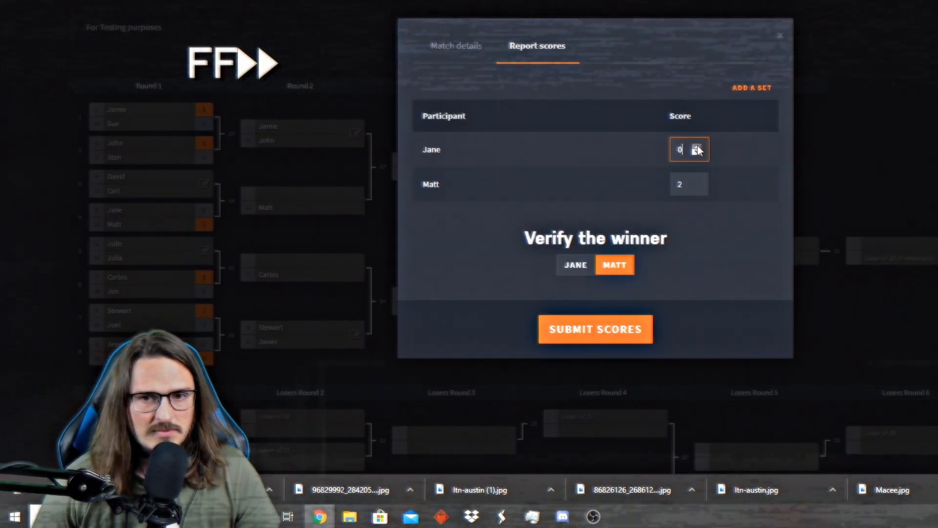
{"action": "left_click", "coordinate": [595, 329]}
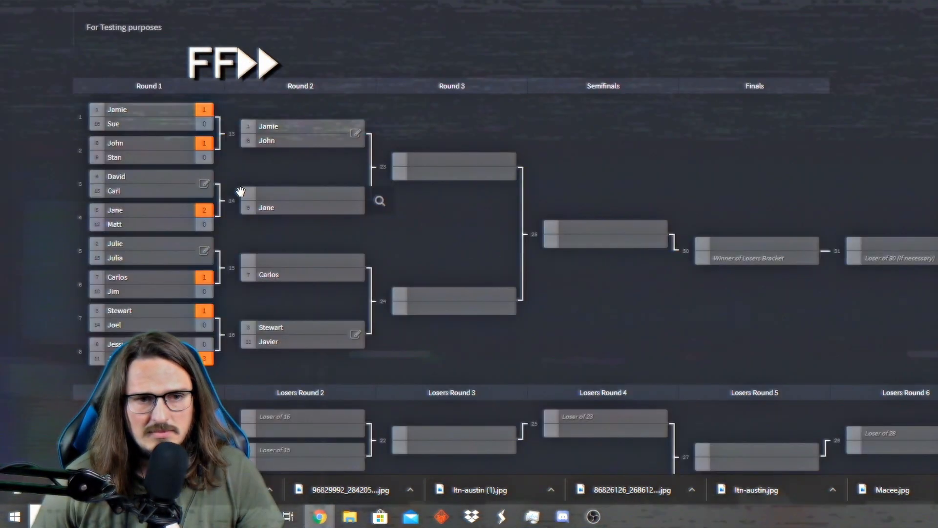
{"action": "left_click", "coordinate": [204, 259]}
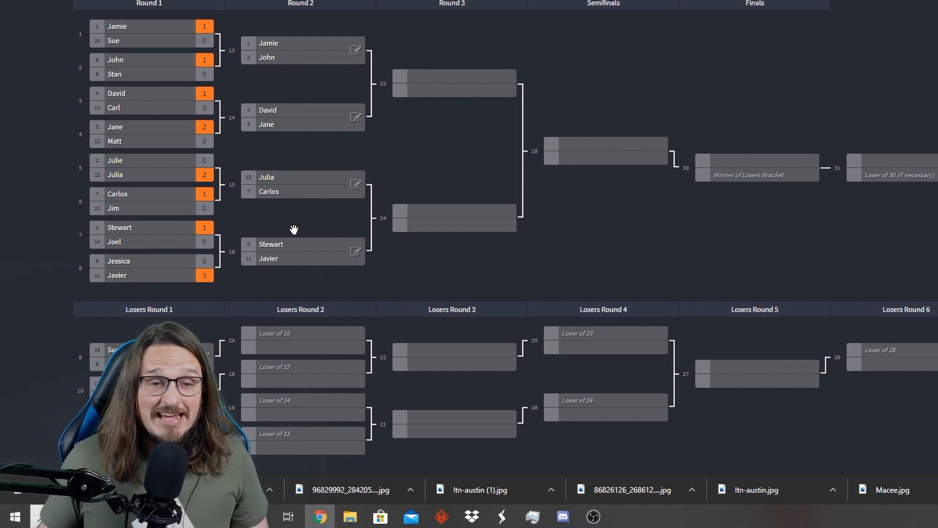
Correct the Round 1 match 5 score to 2–0 in favour of the first-listed player, accepting the reset of subsequent matches
{"action": "mouse_move", "coordinate": [204, 177]}
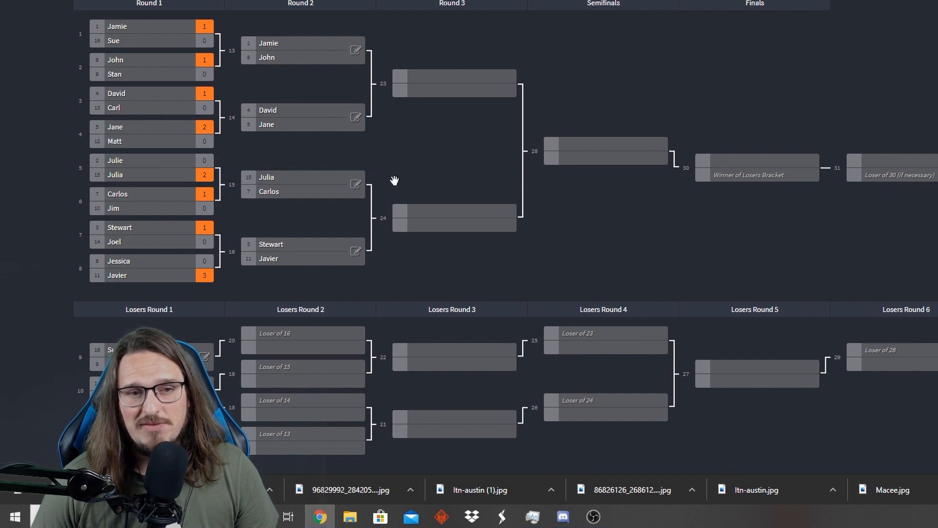
{"action": "mouse_move", "coordinate": [332, 185]}
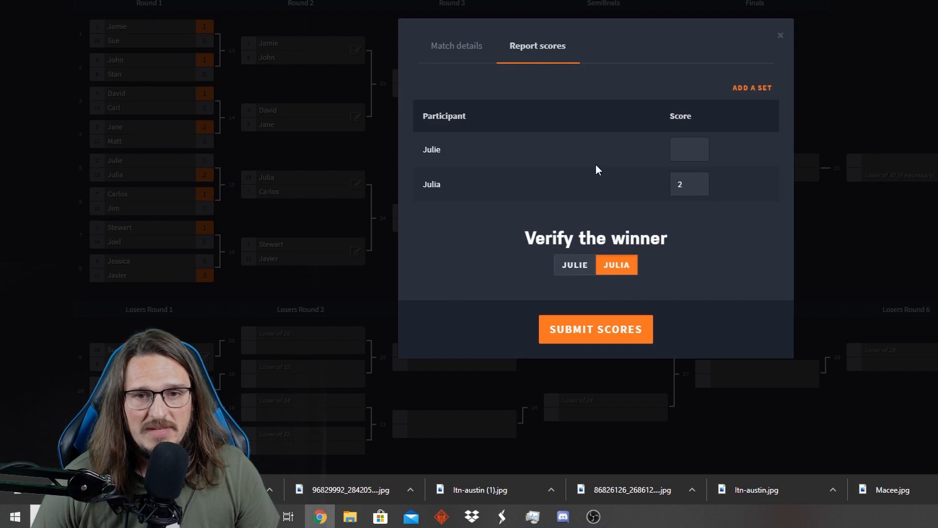
{"action": "left_click", "coordinate": [697, 187]}
{"action": "left_click", "coordinate": [697, 187]}
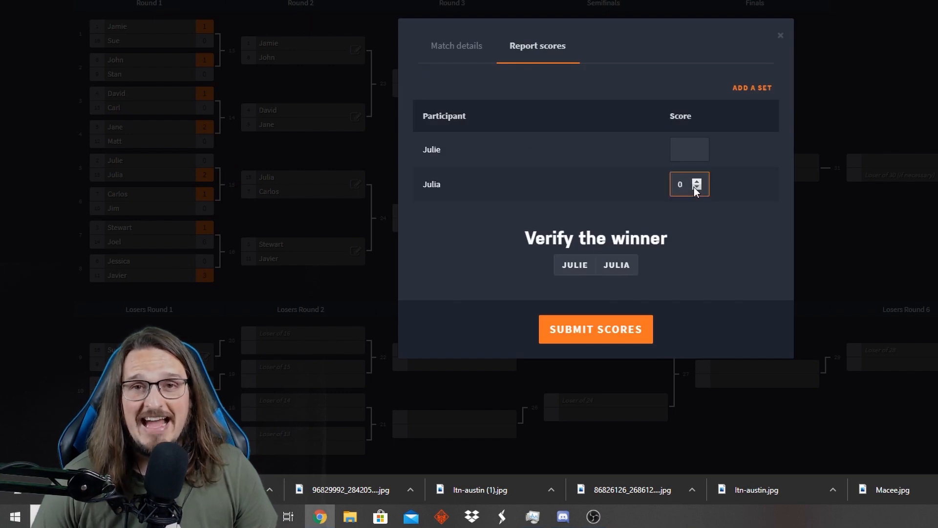
{"action": "left_click", "coordinate": [697, 147]}
{"action": "left_click", "coordinate": [697, 147]}
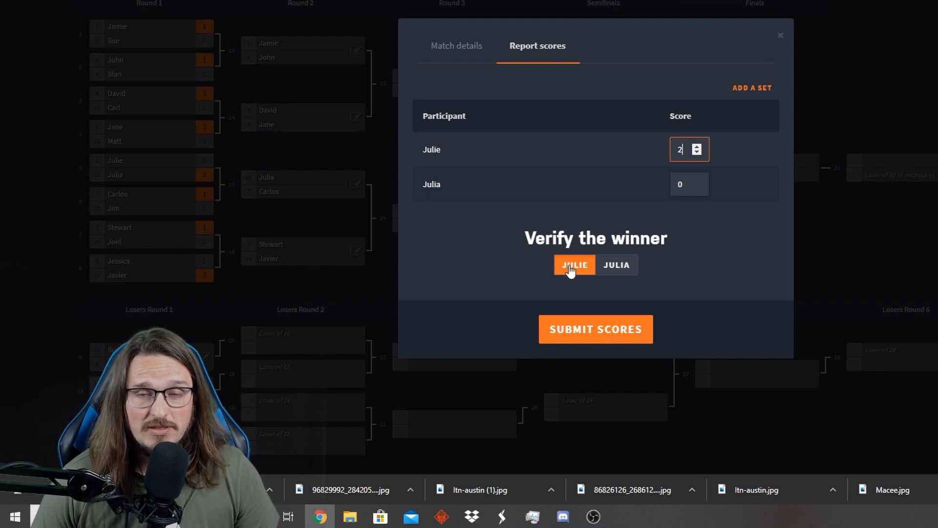
{"action": "left_click", "coordinate": [576, 332]}
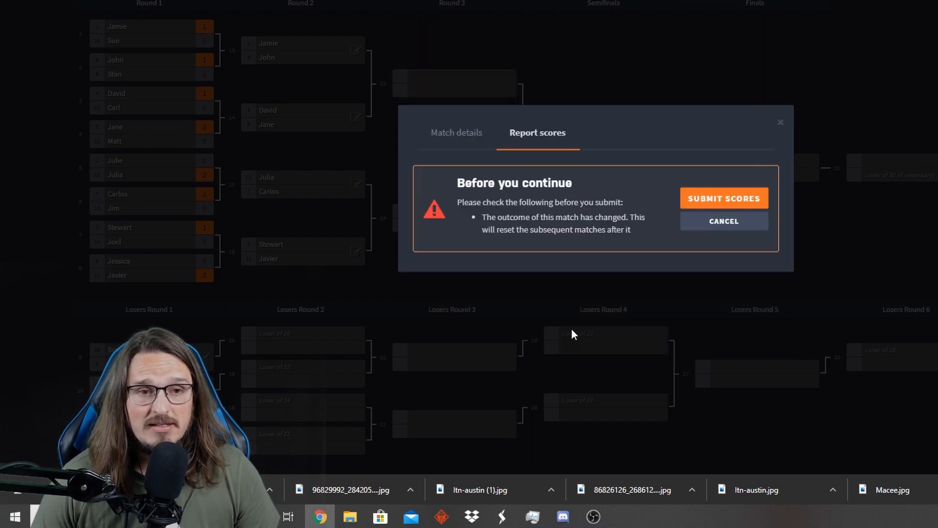
{"action": "left_click", "coordinate": [715, 202]}
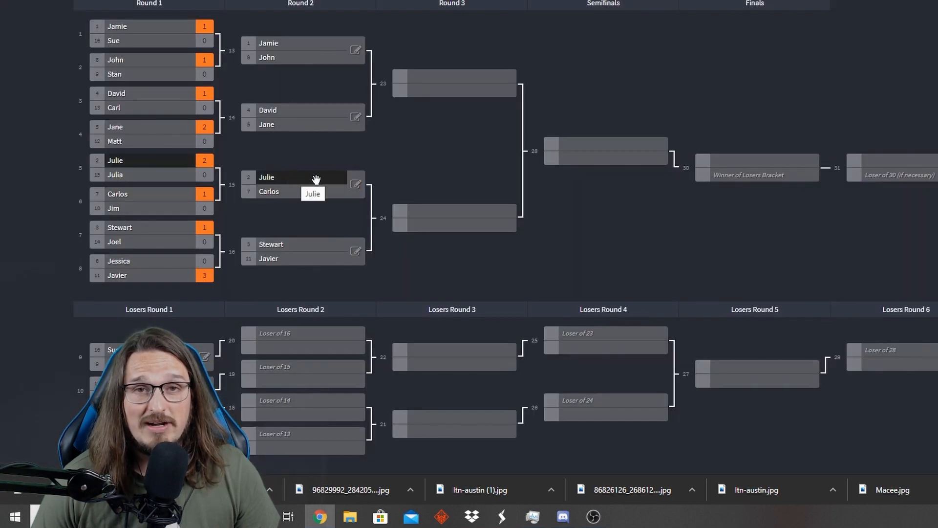
{"action": "scroll", "coordinate": [317, 180], "scroll_direction": "down", "scroll_amount": 1}
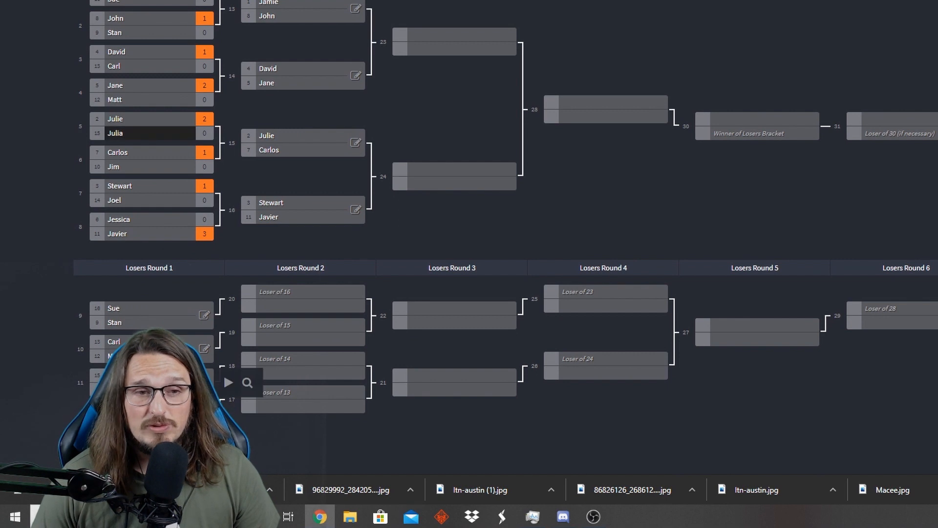
{"action": "scroll", "coordinate": [146, 130], "scroll_direction": "down", "scroll_amount": 1}
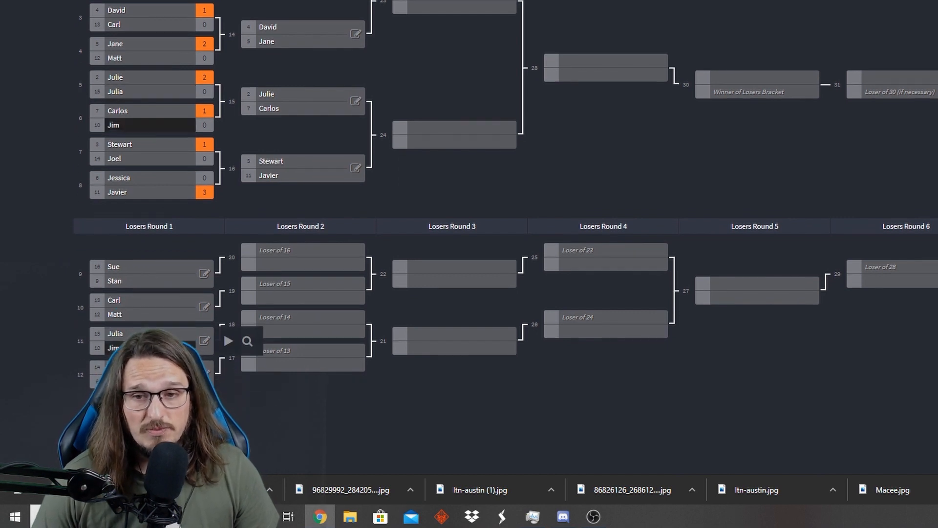
{"action": "scroll", "coordinate": [147, 126], "scroll_direction": "up", "scroll_amount": 2}
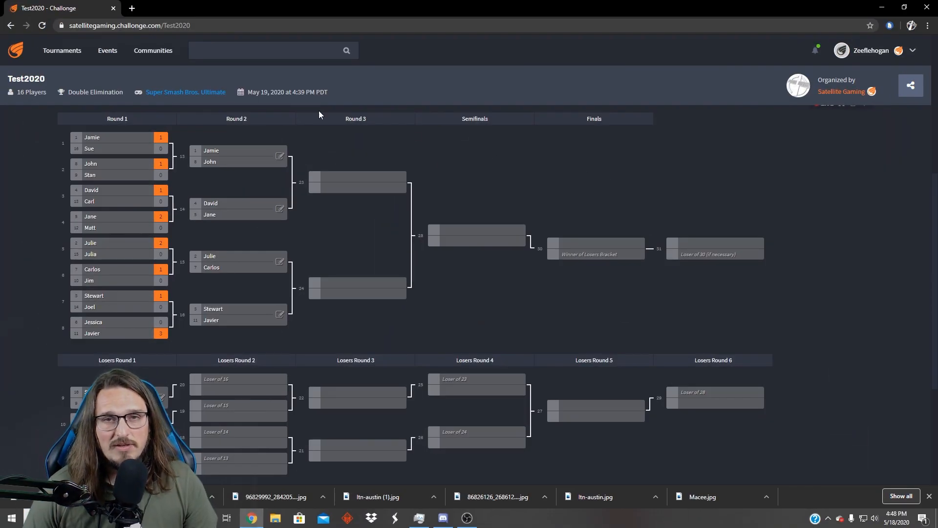
Select the full web address of the Test2020 tournament page
{"action": "left_click", "coordinate": [356, 25]}
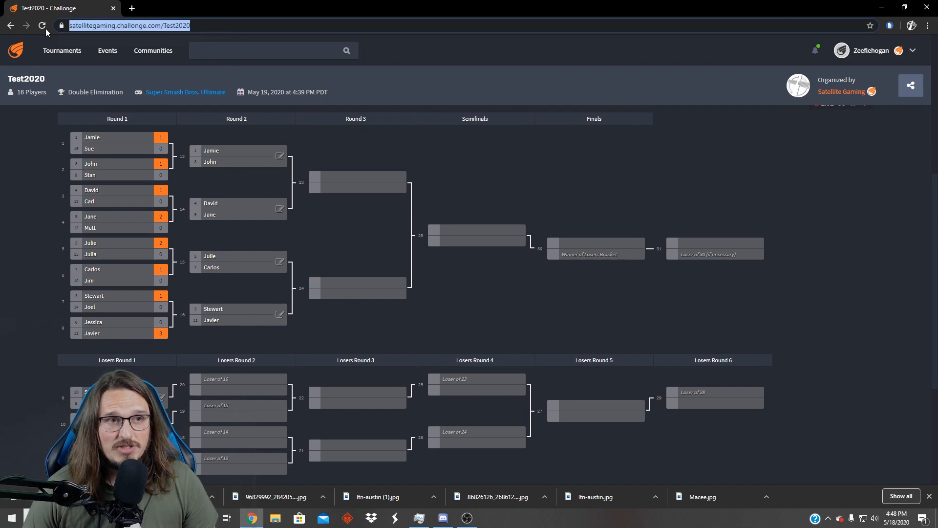